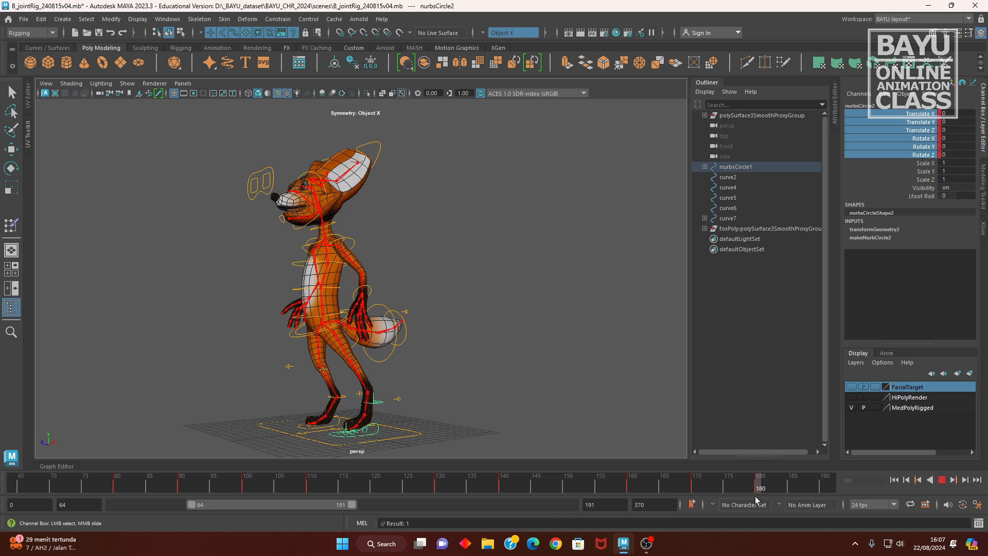
# At frame 180, set the PELVIS02 control's Translate X to 0 and key its translate channels
pyautogui.keyDown('alt'); pyautogui.moveTo(612, 455); pyautogui.dragTo(536, 400); pyautogui.keyUp('alt')
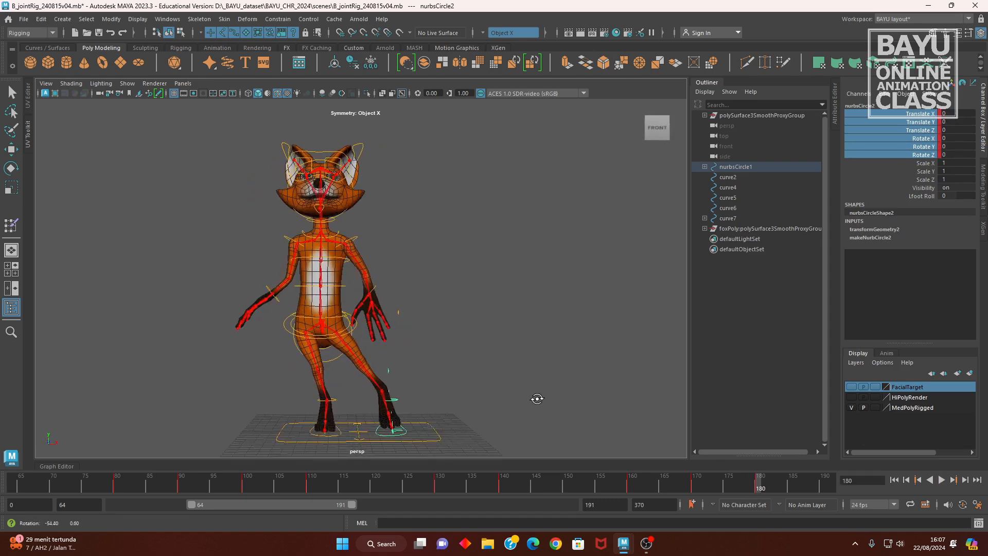
pyautogui.scroll(2, 453, 348)
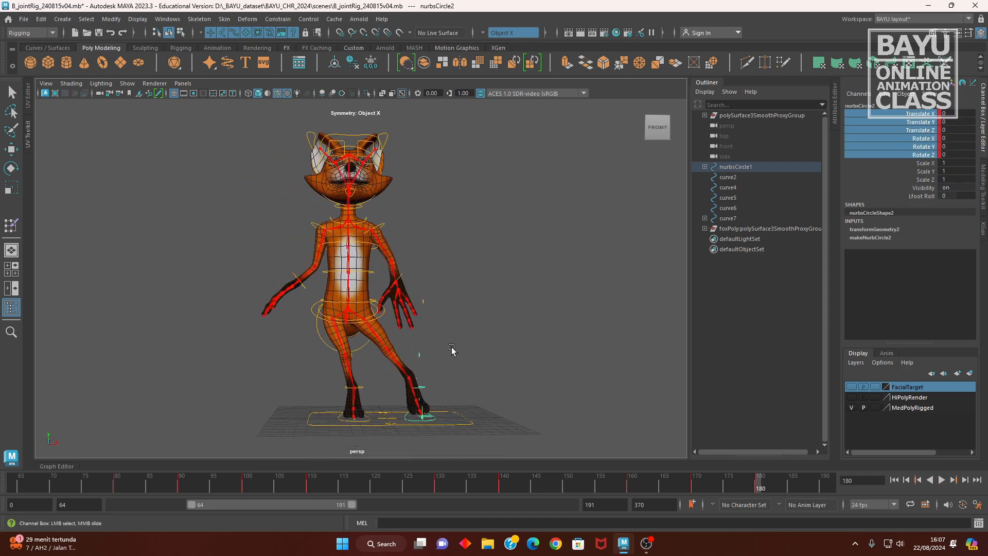
pyautogui.click(311, 317)
pyautogui.click(964, 113)
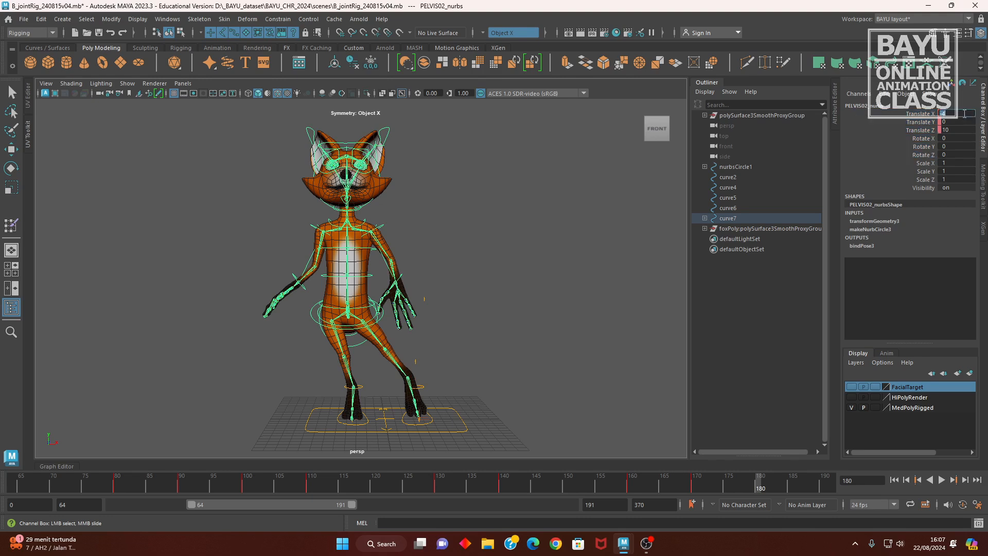
pyautogui.write('0')
pyautogui.press('Return')
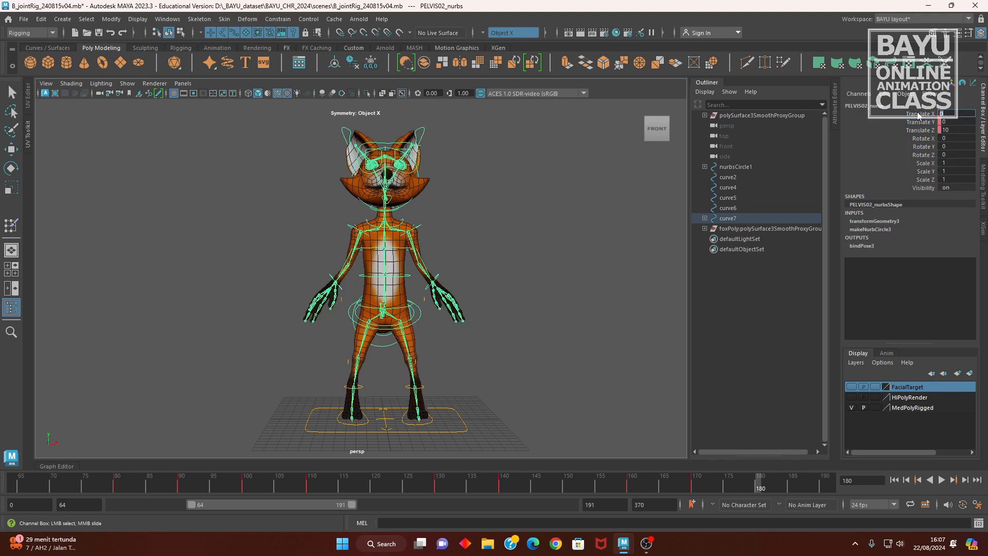
pyautogui.moveTo(919, 115); pyautogui.dragTo(922, 130)
pyautogui.rightClick(922, 130)
pyautogui.click(888, 139)
# Play the animation from the range start and scrub through to frame 160, examining the pelvis and leg motion from several angles
pyautogui.keyDown('alt'); pyautogui.moveTo(555, 327); pyautogui.dragTo(575, 355); pyautogui.keyUp('alt')
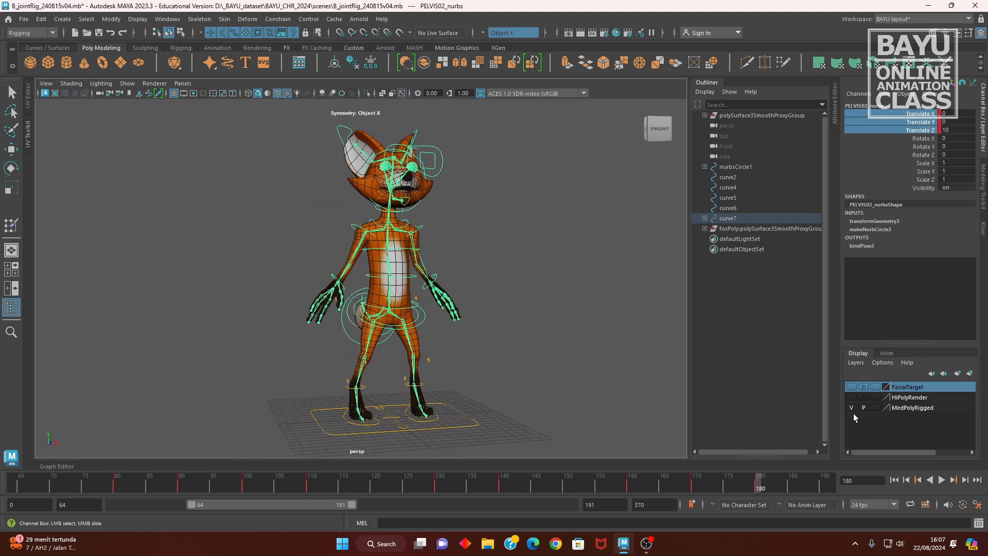
pyautogui.click(893, 480)
pyautogui.click(942, 479)
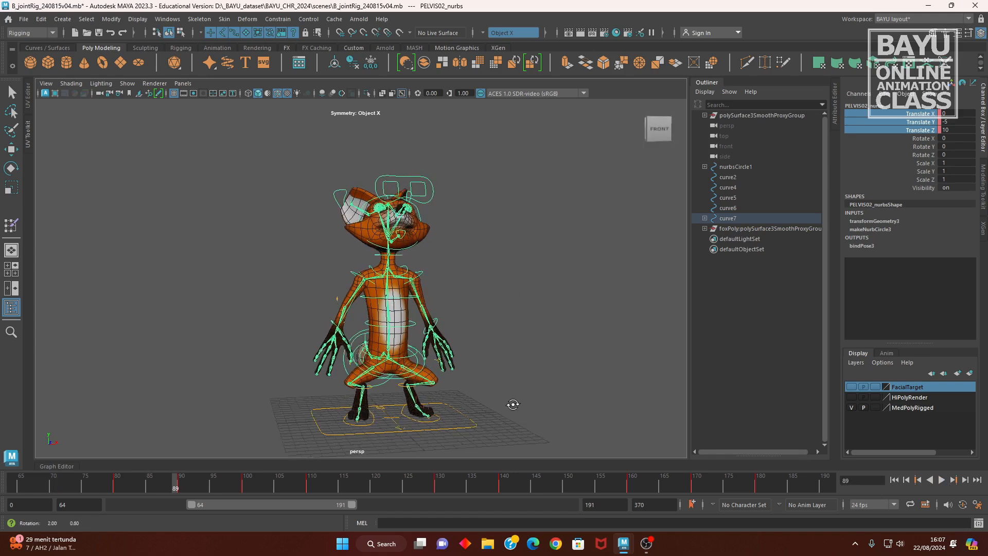
pyautogui.click(303, 487)
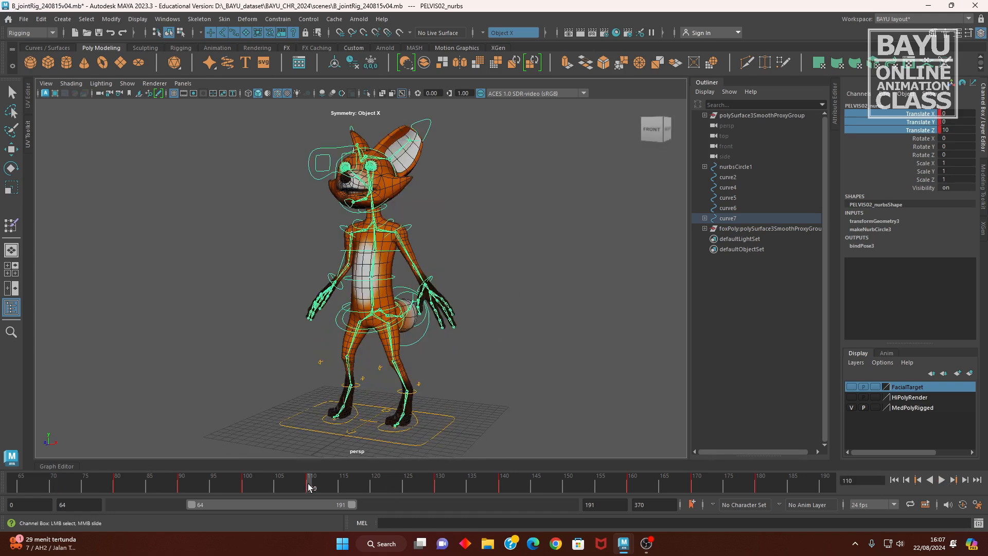
pyautogui.keyDown('alt'); pyautogui.moveTo(344, 414); pyautogui.dragTo(395, 388); pyautogui.keyUp('alt')
pyautogui.moveTo(312, 490); pyautogui.dragTo(437, 494)
pyautogui.keyDown('alt'); pyautogui.moveTo(435, 437); pyautogui.dragTo(375, 447); pyautogui.keyUp('alt')
pyautogui.moveTo(446, 491); pyautogui.dragTo(629, 502)
pyautogui.keyDown('alt'); pyautogui.moveTo(504, 418); pyautogui.dragTo(419, 373); pyautogui.keyUp('alt')
# Key the PELVIS01 control's Translate X at frame 140
pyautogui.moveTo(517, 495); pyautogui.dragTo(502, 488)
pyautogui.keyDown('alt'); pyautogui.moveTo(344, 324); pyautogui.dragTo(324, 333); pyautogui.keyUp('alt')
pyautogui.scroll(3, 289, 345)
pyautogui.click(348, 353)
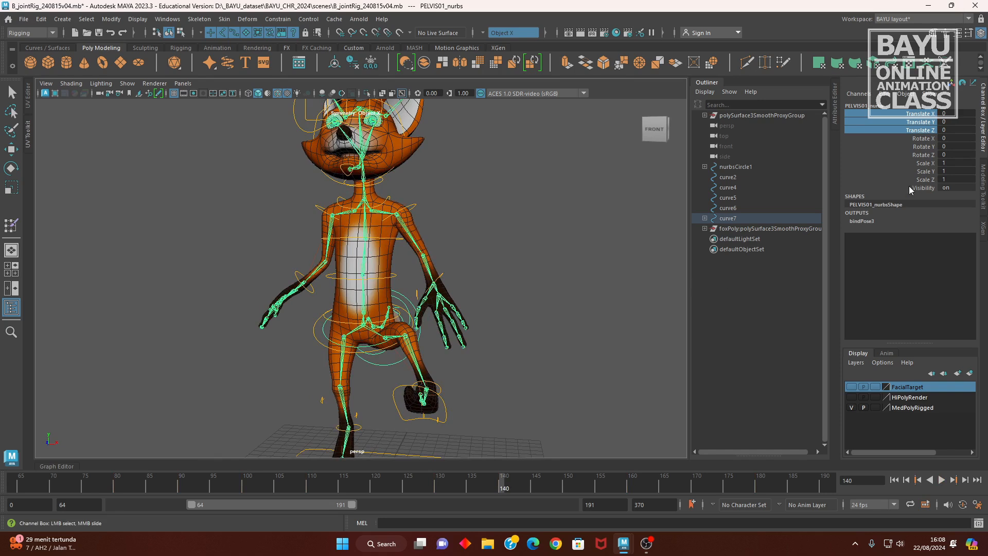
pyautogui.keyDown('alt'); pyautogui.moveTo(606, 302); pyautogui.dragTo(627, 303); pyautogui.keyUp('alt')
pyautogui.click(921, 113)
pyautogui.rightClick(922, 114)
pyautogui.click(902, 132)
# At frame 160, shift the PELVIS01 control sideways to Translate X 0.5 and key that channel
pyautogui.moveTo(622, 488); pyautogui.dragTo(631, 495)
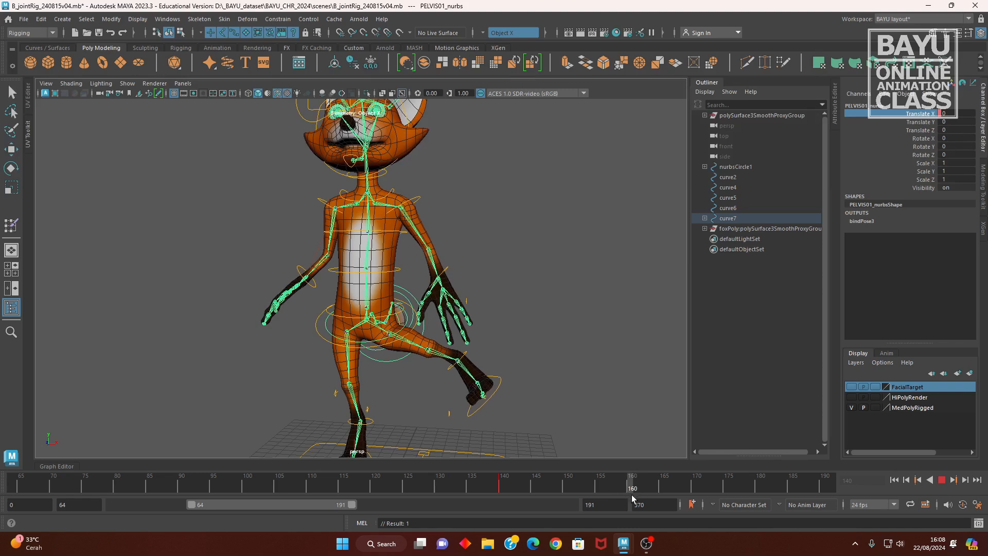
pyautogui.scroll(3, 532, 355)
pyautogui.press('w')
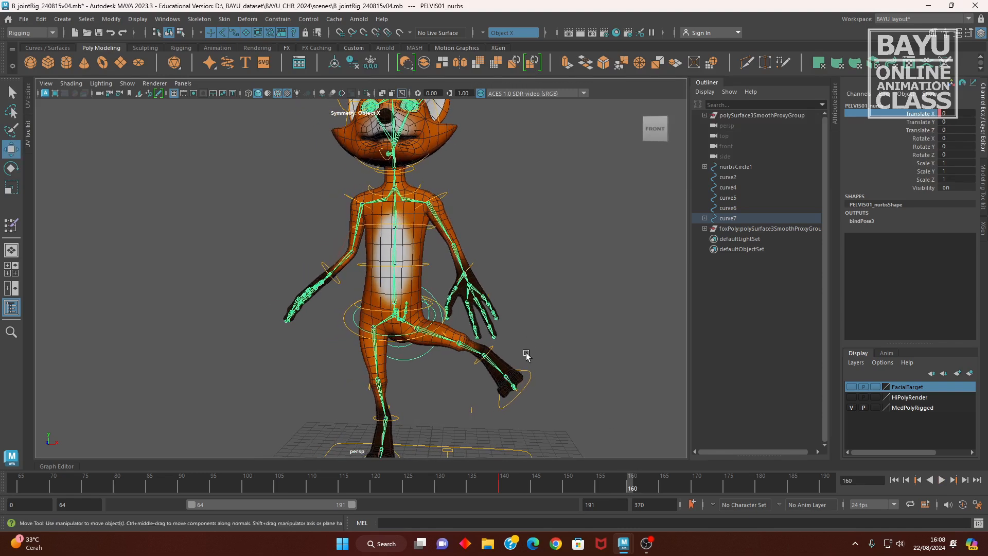
pyautogui.moveTo(446, 318); pyautogui.dragTo(454, 318)
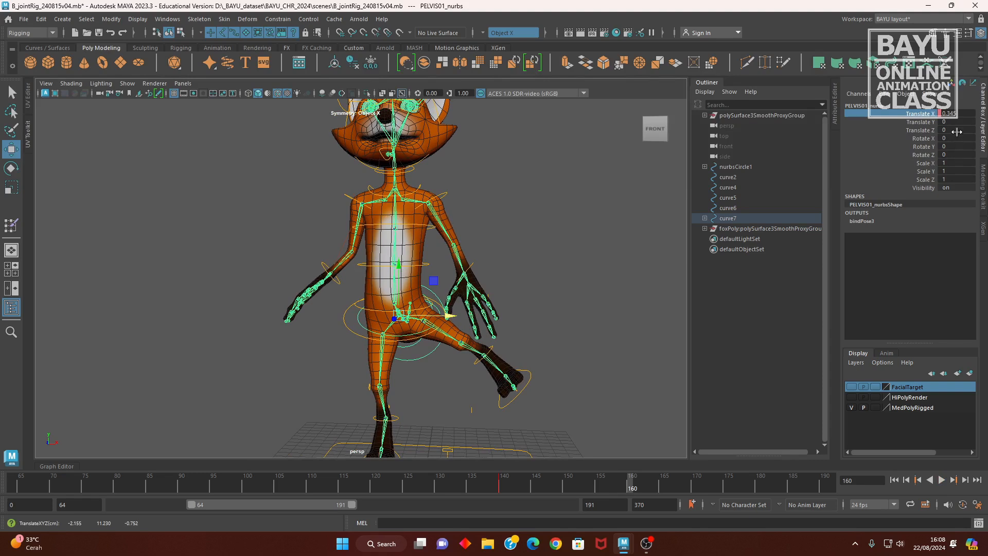
pyautogui.click(960, 115)
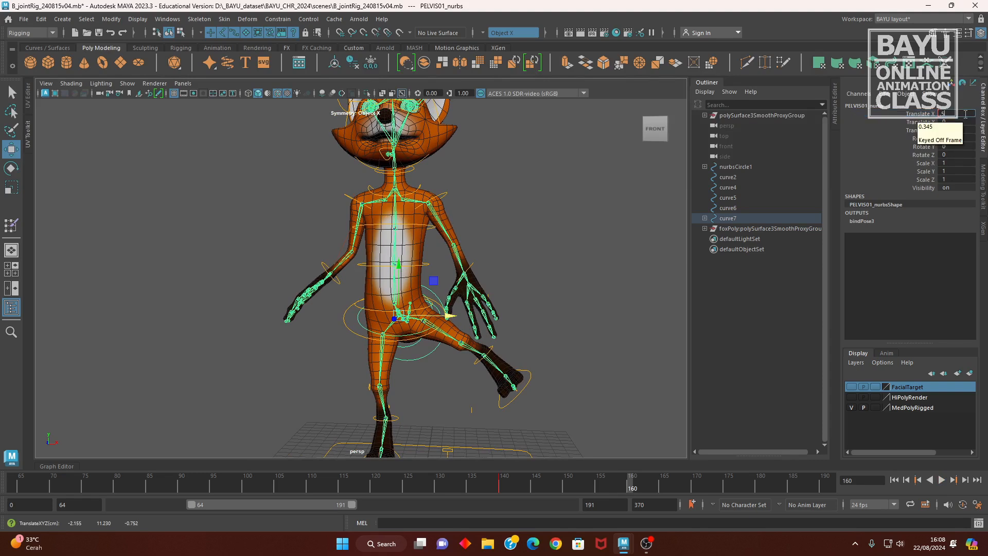
pyautogui.write('.5')
pyautogui.press('Return')
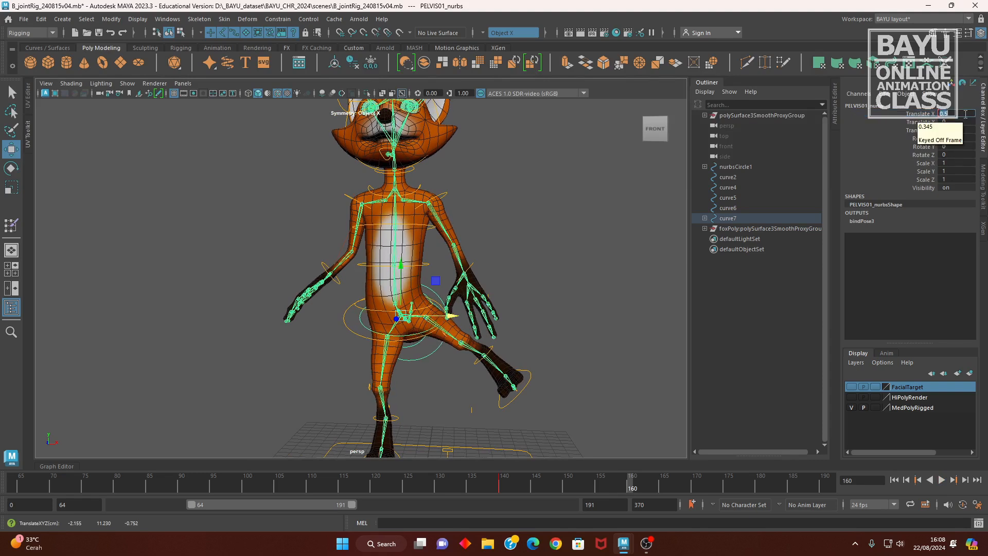
pyautogui.rightClick(927, 114)
pyautogui.click(908, 134)
# Key the PELVIS01 control's Translate X at frame 170
pyautogui.moveTo(460, 343)
pyautogui.keyDown('alt'); pyautogui.mouseDown()
pyautogui.moveTo(445, 369)
pyautogui.moveTo(605, 356)
pyautogui.moveTo(471, 354)
pyautogui.mouseUp(); pyautogui.keyUp('alt')
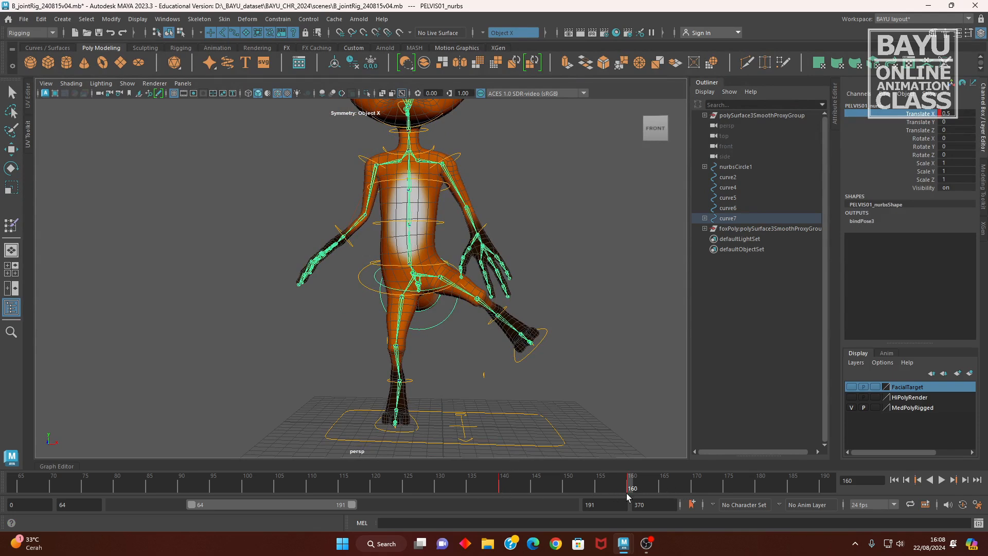
pyautogui.moveTo(629, 489); pyautogui.dragTo(702, 490)
pyautogui.rightClick(907, 120)
pyautogui.click(879, 206)
# At frame 180, set the PELVIS01 control's Translate X to 0 and key that channel
pyautogui.moveTo(695, 488); pyautogui.dragTo(759, 492)
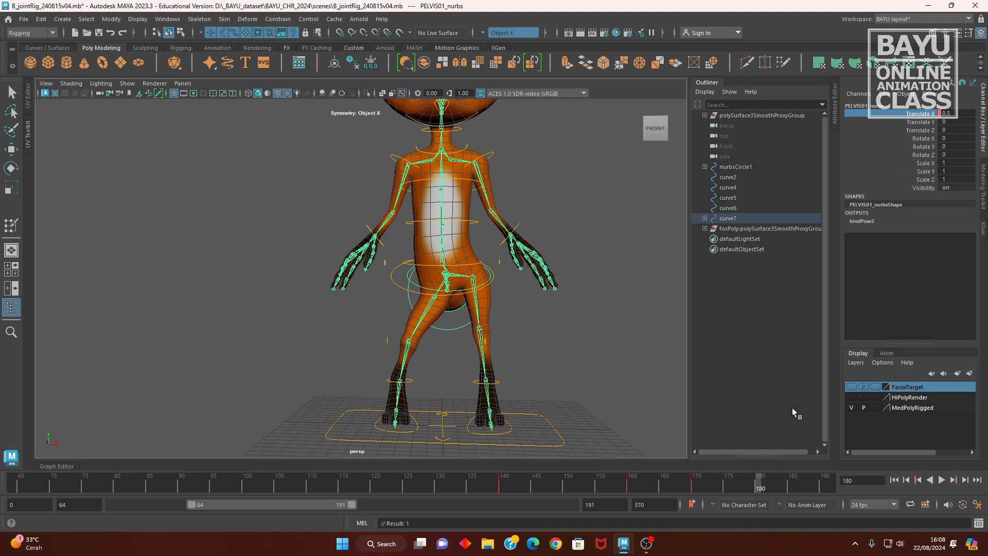
pyautogui.click(956, 113)
pyautogui.write('0')
pyautogui.press('Return')
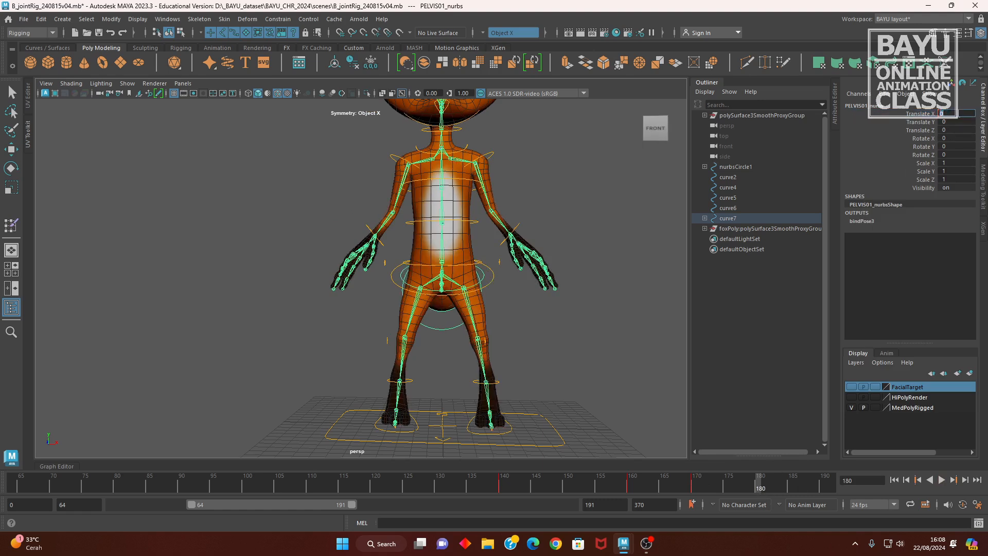
pyautogui.rightClick(916, 115)
pyautogui.click(906, 136)
# Play the animation from frame 64 and check the hip shift from the front and from an angle
pyautogui.click(894, 482)
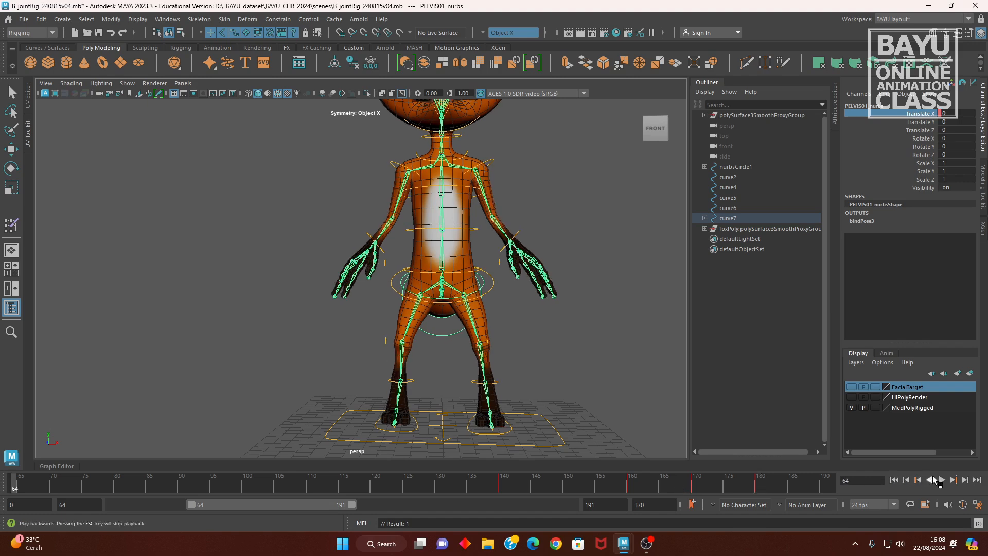
pyautogui.click(942, 480)
pyautogui.keyDown('alt'); pyautogui.moveTo(528, 370); pyautogui.dragTo(510, 371); pyautogui.keyUp('alt')
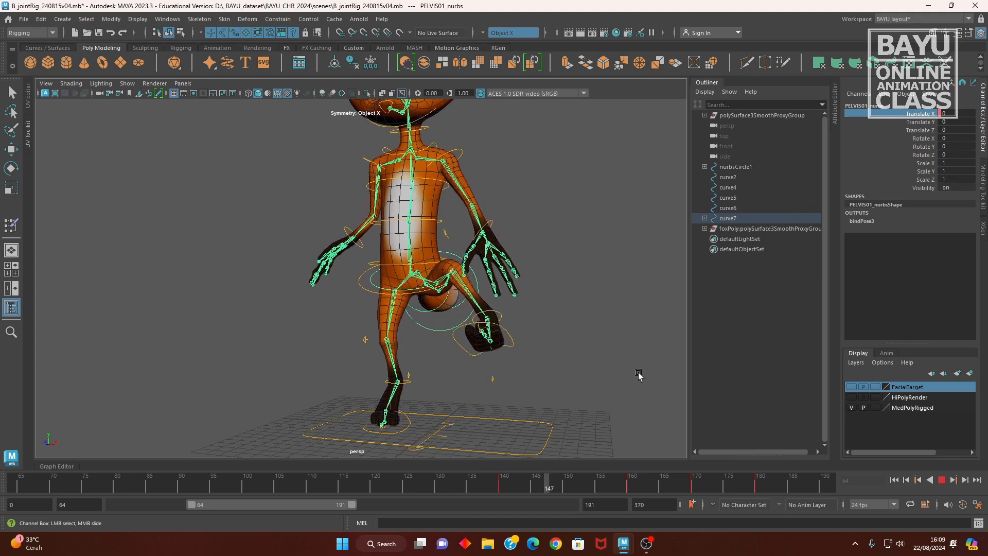
pyautogui.press('Escape')
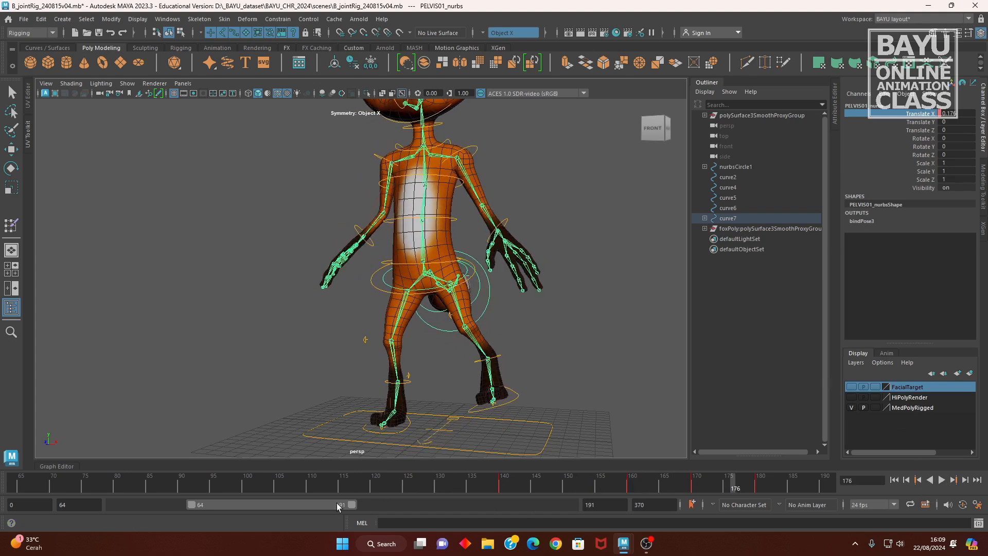
# Shift the playback range to frames 107–234 and select the right foot control at frame 190
pyautogui.moveTo(317, 505); pyautogui.dragTo(425, 505)
pyautogui.hotkey('alt', 'v')
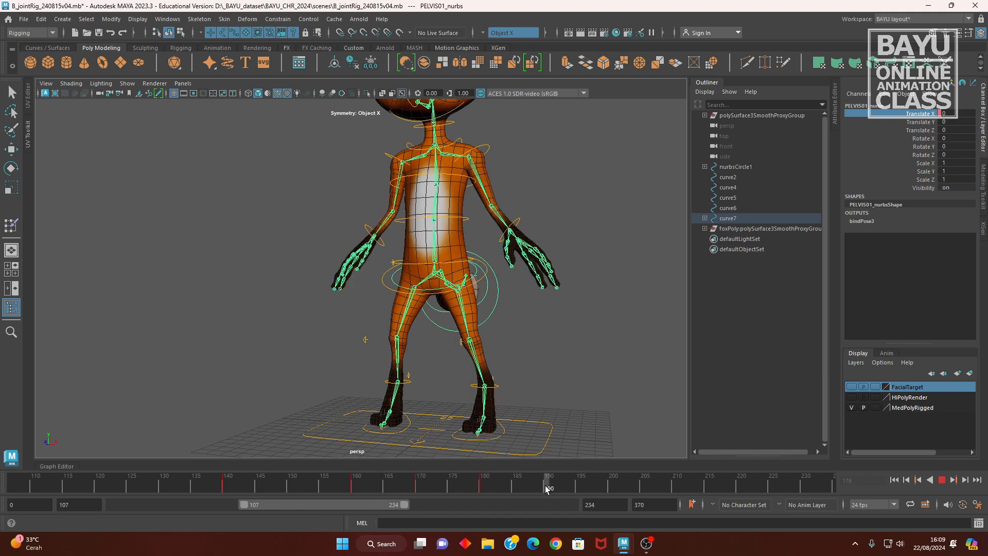
pyautogui.keyDown('alt'); pyautogui.moveTo(476, 356); pyautogui.dragTo(540, 394); pyautogui.keyUp('alt')
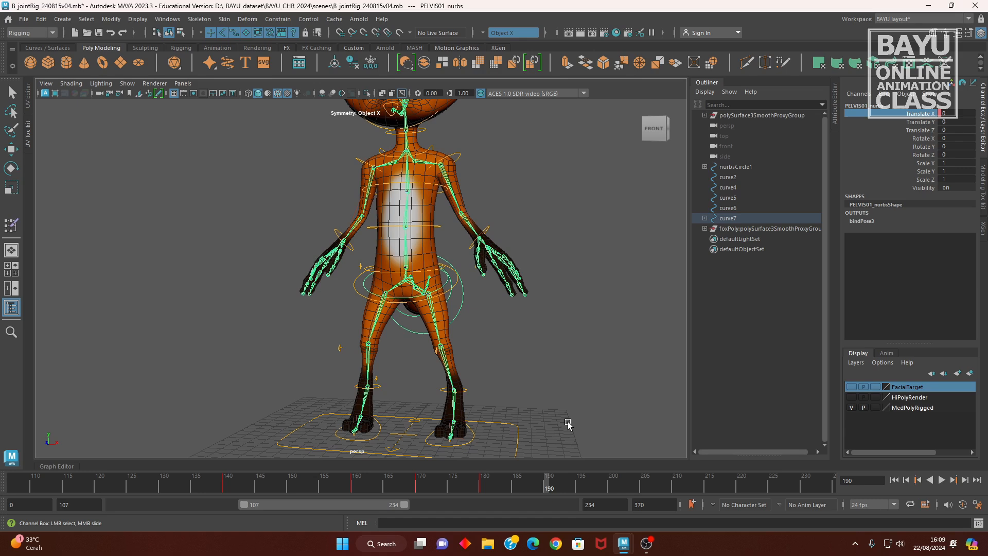
pyautogui.keyDown('alt'); pyautogui.moveTo(557, 419); pyautogui.dragTo(477, 404); pyautogui.keyUp('alt')
pyautogui.press('w')
pyautogui.click(388, 356)
pyautogui.scroll(-2, 389, 356)
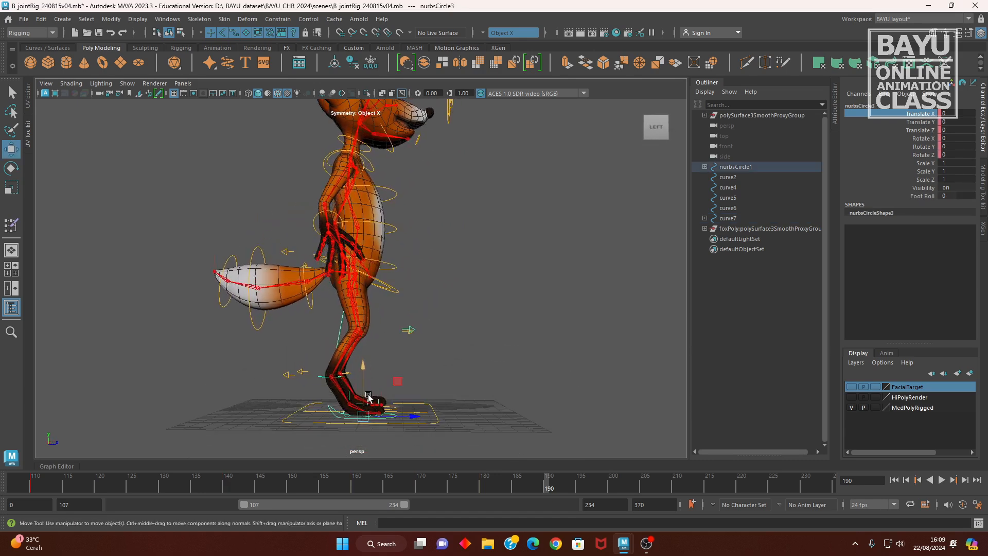
pyautogui.moveTo(401, 380); pyautogui.dragTo(446, 311)
pyautogui.press('e')
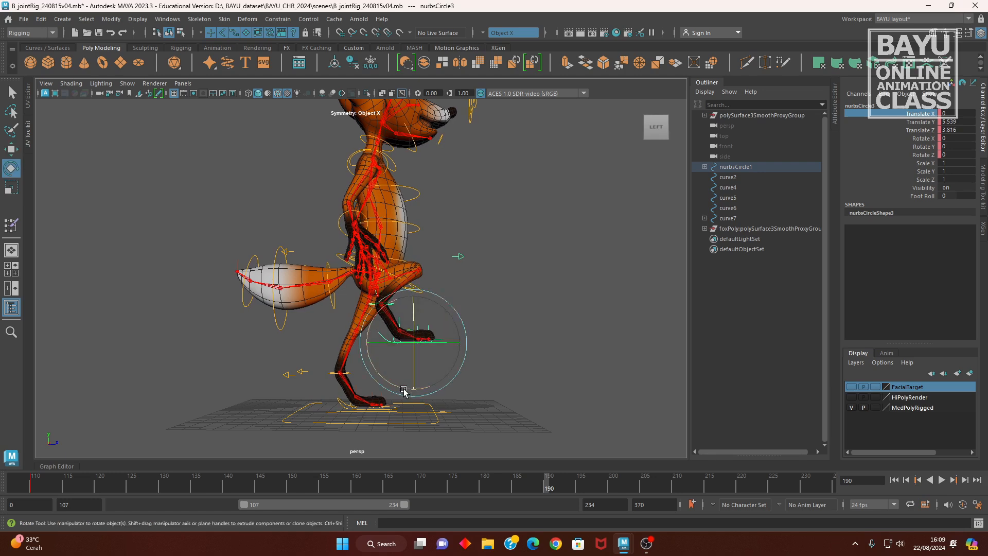
pyautogui.hotkey('ctrl', 'z')
# Key all translate and rotate channels of the right foot control at frame 190
pyautogui.keyDown('alt'); pyautogui.moveTo(470, 432); pyautogui.dragTo(644, 314); pyautogui.keyUp('alt')
pyautogui.moveTo(923, 120); pyautogui.dragTo(921, 155)
pyautogui.rightClick(918, 155)
pyautogui.click(909, 170)
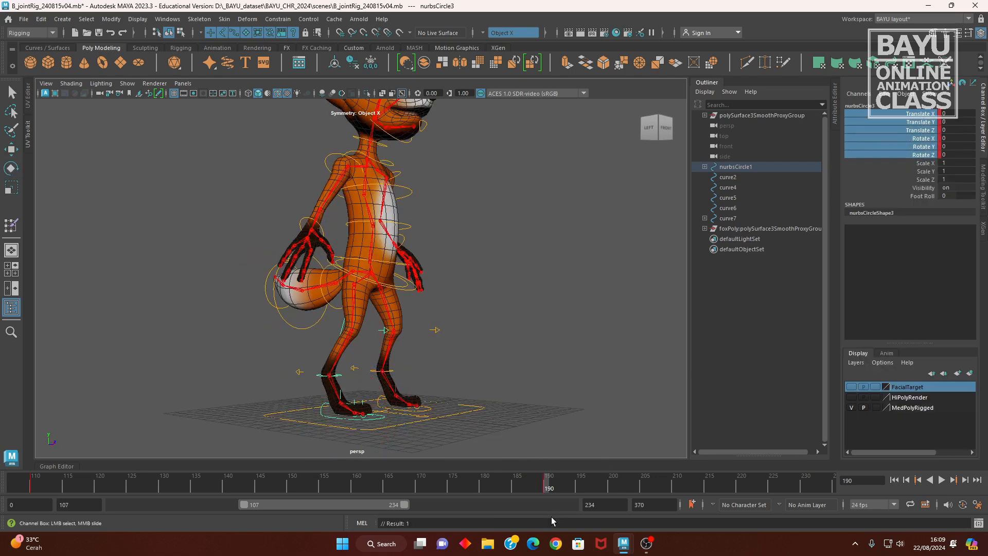
# At frame 210, lift the right foot about 5.5 units and about 4.2 forward, and tilt its toes up about 41 degrees
pyautogui.moveTo(550, 488); pyautogui.dragTo(595, 495)
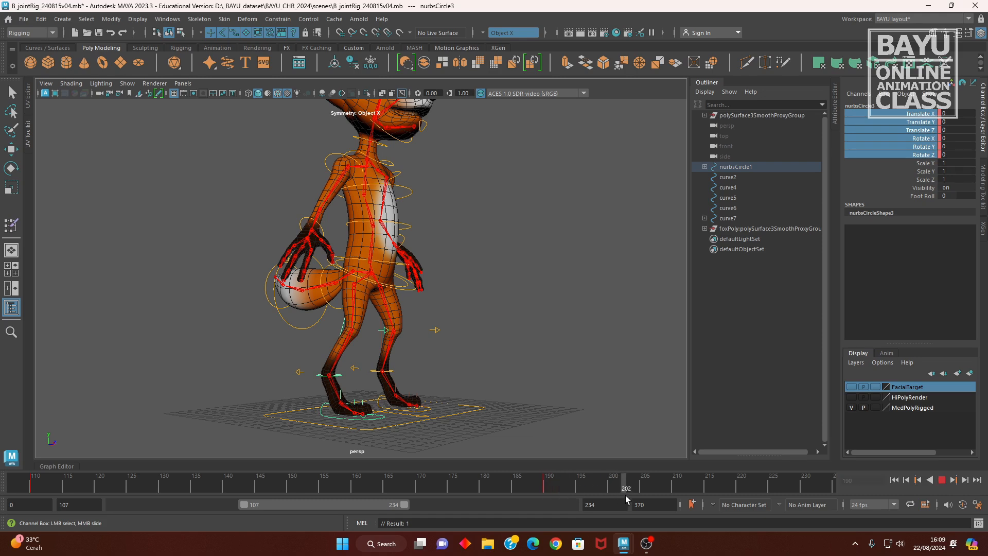
pyautogui.keyDown('alt'); pyautogui.moveTo(390, 398); pyautogui.dragTo(435, 319); pyautogui.keyUp('alt')
pyautogui.press('w')
pyautogui.keyDown('alt'); pyautogui.moveTo(437, 365); pyautogui.dragTo(452, 308); pyautogui.keyUp('alt')
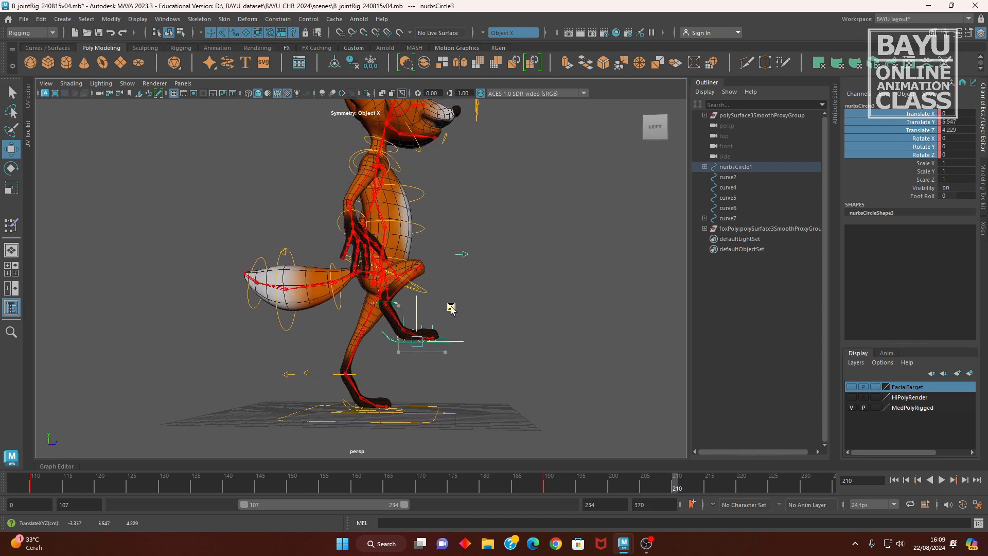
pyautogui.press('e')
pyautogui.moveTo(448, 395); pyautogui.dragTo(471, 367)
# Set the right foot control's Rotate X to -45, Translate Y to 6 and Translate Z to 5, and key its translate and rotate channels
pyautogui.click(970, 139)
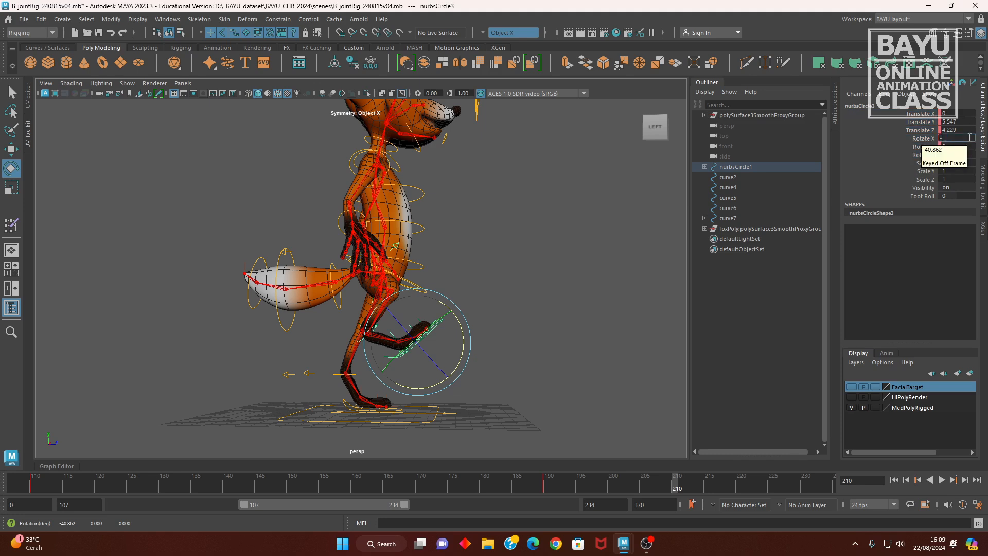
pyautogui.press('Return')
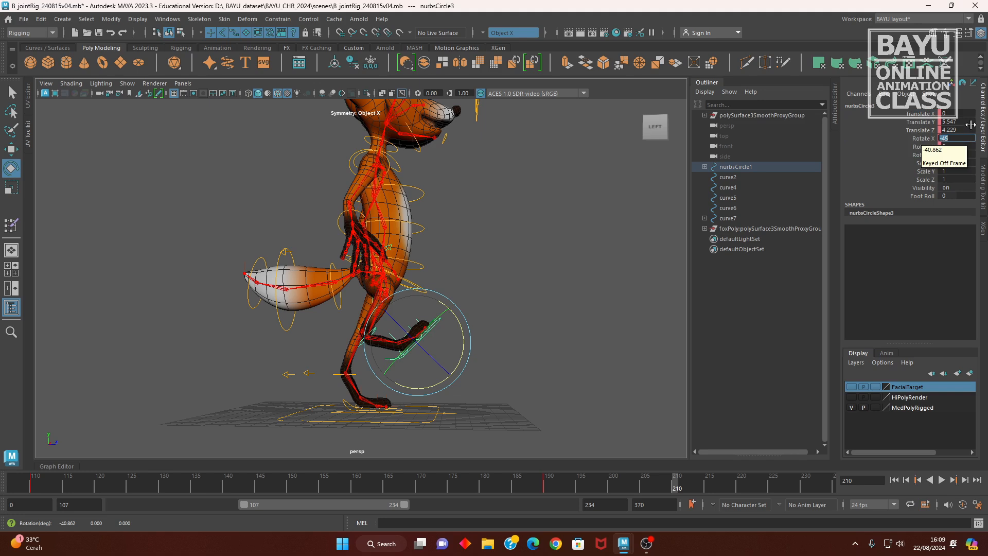
pyautogui.click(969, 122)
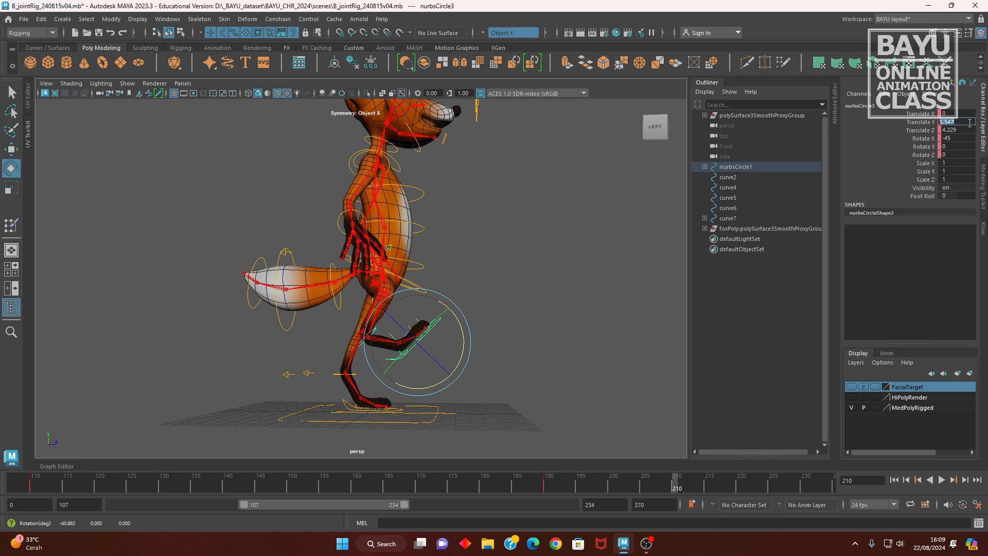
pyautogui.write('6')
pyautogui.press('Tab')
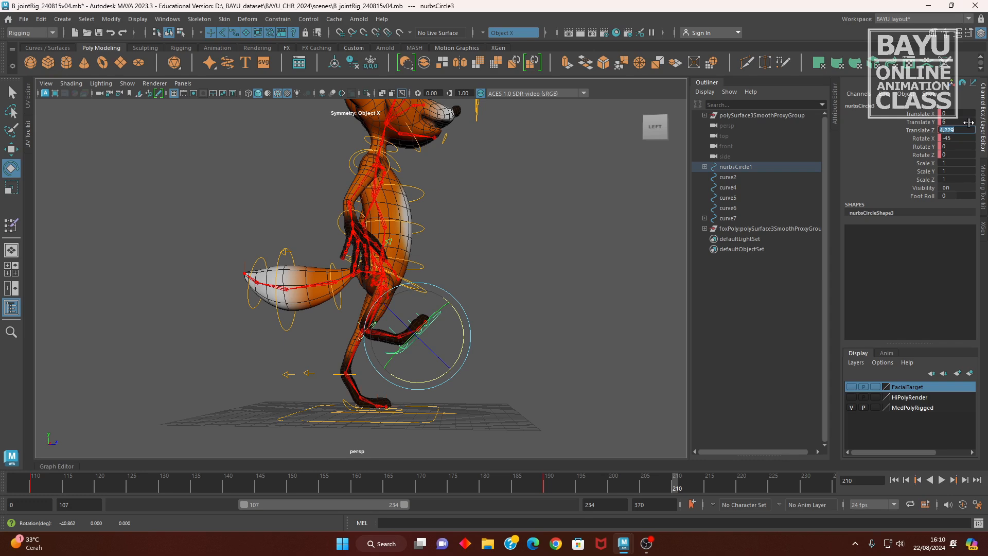
pyautogui.write('5')
pyautogui.press('Tab')
pyautogui.moveTo(924, 114); pyautogui.dragTo(922, 154)
pyautogui.rightClick(910, 147)
pyautogui.click(907, 168)
# At frame 210, move the PELVIS02 control back to Translate Z 6 and key its translate channels
pyautogui.keyDown('alt'); pyautogui.moveTo(381, 273); pyautogui.dragTo(444, 280, button='middle'); pyautogui.keyUp('alt')
pyautogui.keyDown('alt'); pyautogui.moveTo(508, 314); pyautogui.dragTo(565, 338); pyautogui.keyUp('alt')
pyautogui.click(488, 286)
pyautogui.press('w')
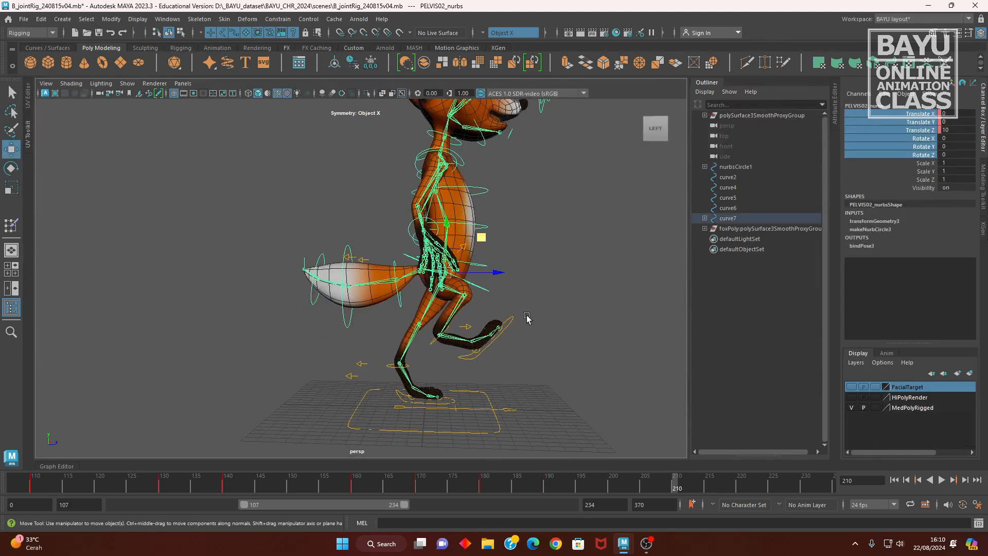
pyautogui.moveTo(501, 275); pyautogui.dragTo(452, 273)
pyautogui.click(957, 129)
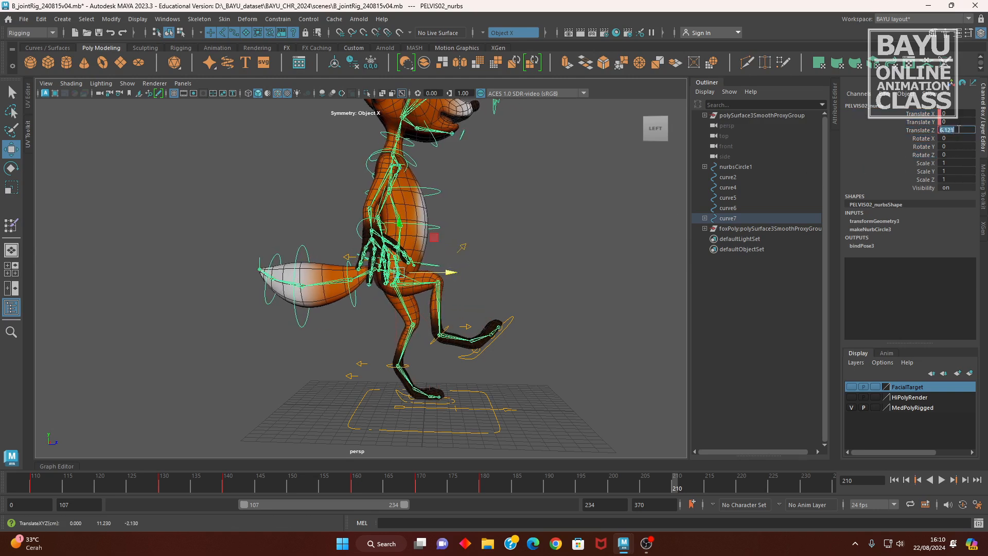
pyautogui.write('6')
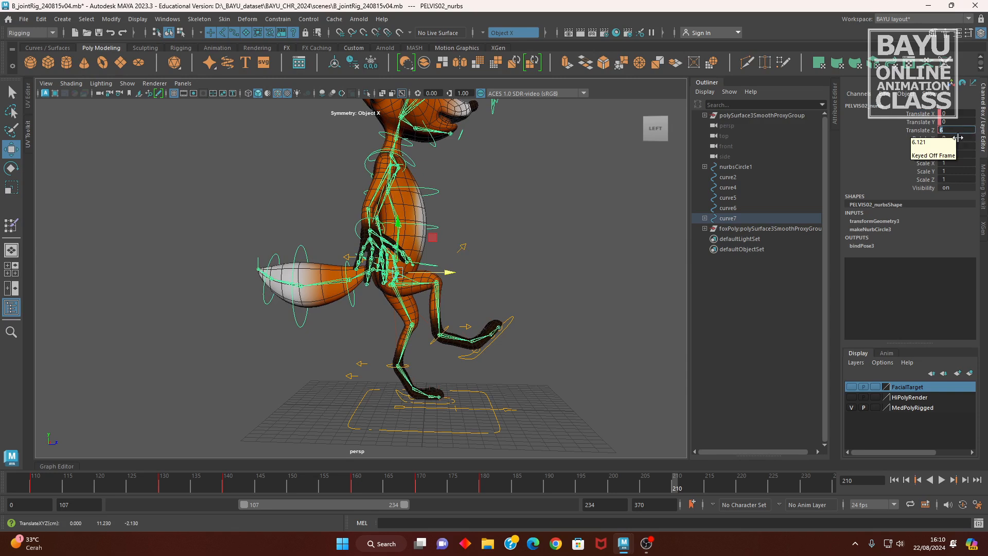
pyautogui.moveTo(919, 113); pyautogui.dragTo(916, 130)
pyautogui.rightClick(914, 132)
pyautogui.click(911, 149)
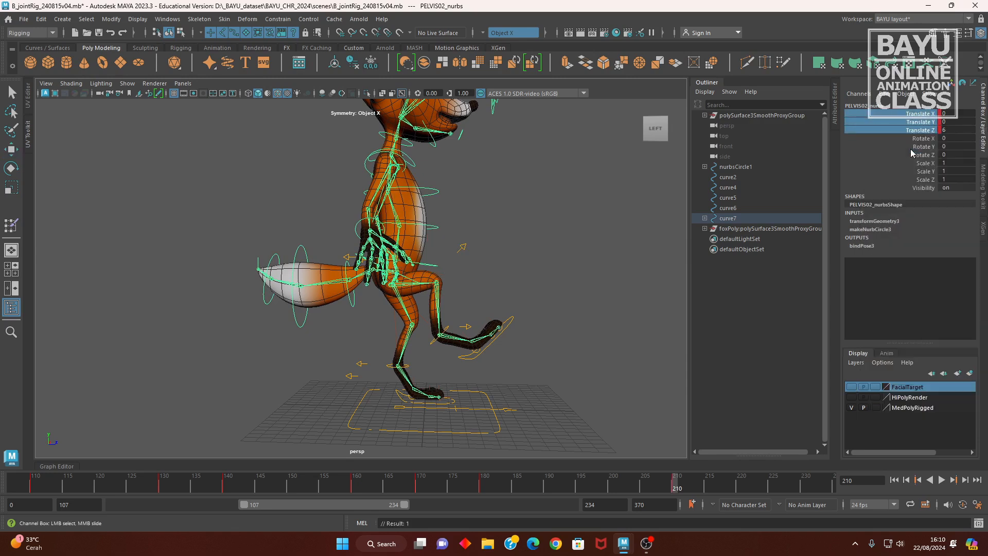
# Review the pelvis and leg motion between frames 180 and 210 from several viewing angles, ending at frame 210
pyautogui.moveTo(680, 492); pyautogui.dragTo(484, 497)
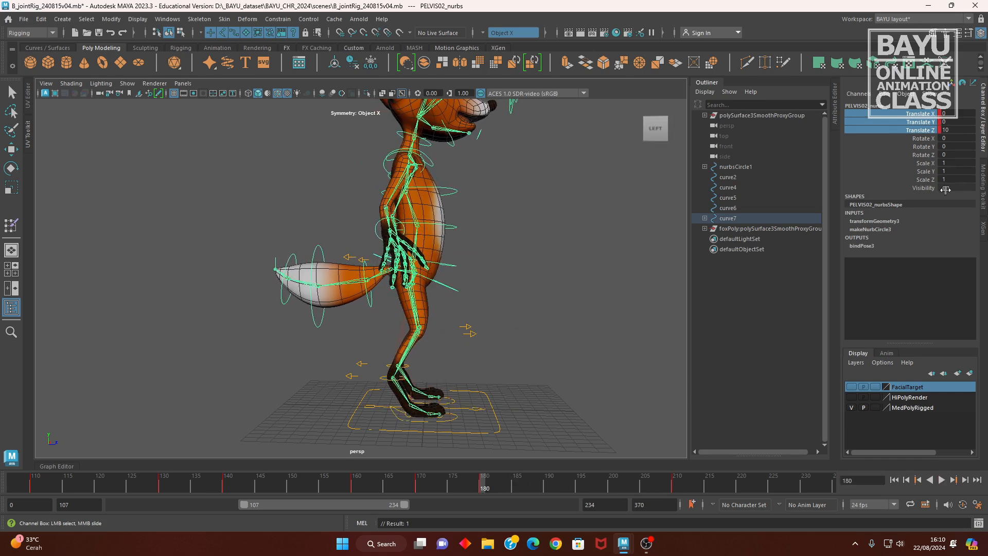
pyautogui.keyDown('alt'); pyautogui.moveTo(529, 379); pyautogui.dragTo(471, 376); pyautogui.keyUp('alt')
pyautogui.hotkey('alt', 'v')
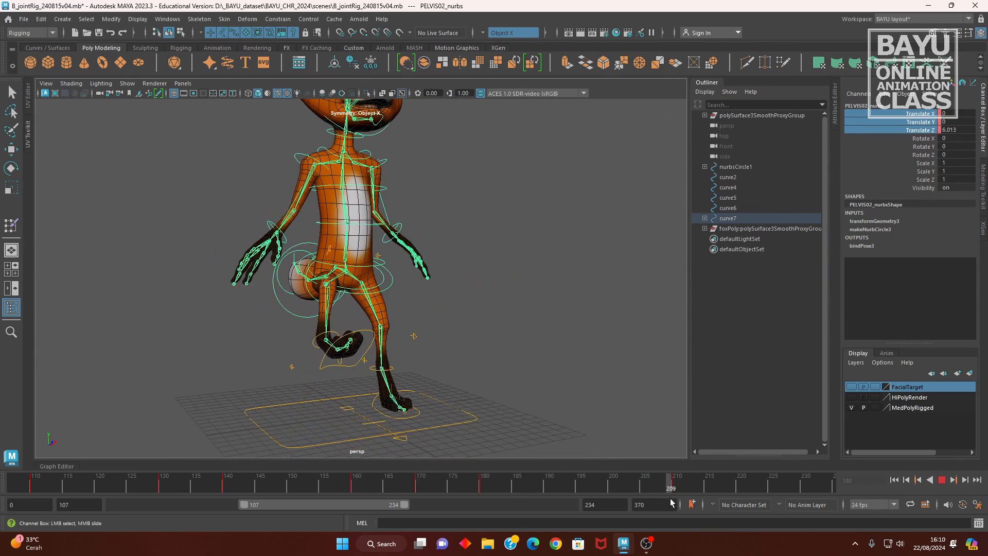
pyautogui.click(485, 492)
pyautogui.keyDown('alt'); pyautogui.moveTo(487, 402); pyautogui.dragTo(445, 396); pyautogui.keyUp('alt')
pyautogui.moveTo(487, 479); pyautogui.dragTo(677, 483)
pyautogui.keyDown('alt'); pyautogui.moveTo(403, 303); pyautogui.dragTo(415, 330, button='middle'); pyautogui.keyUp('alt')
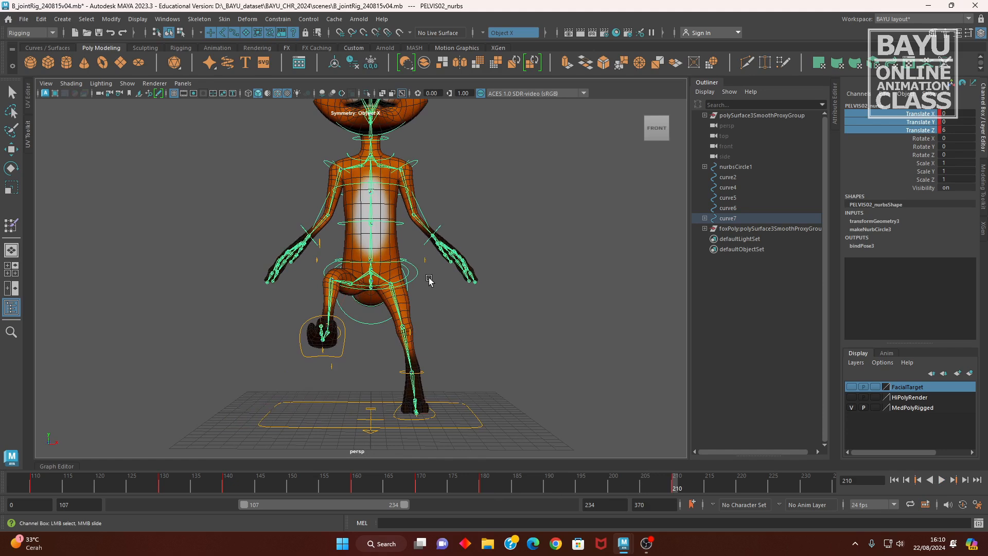
# Shift the PELVIS02 control sideways over the standing leg, set its Translate X to 2, and key that channel at frame 210
pyautogui.press('w')
pyautogui.moveTo(421, 275); pyautogui.dragTo(453, 273)
pyautogui.doubleClick(949, 113)
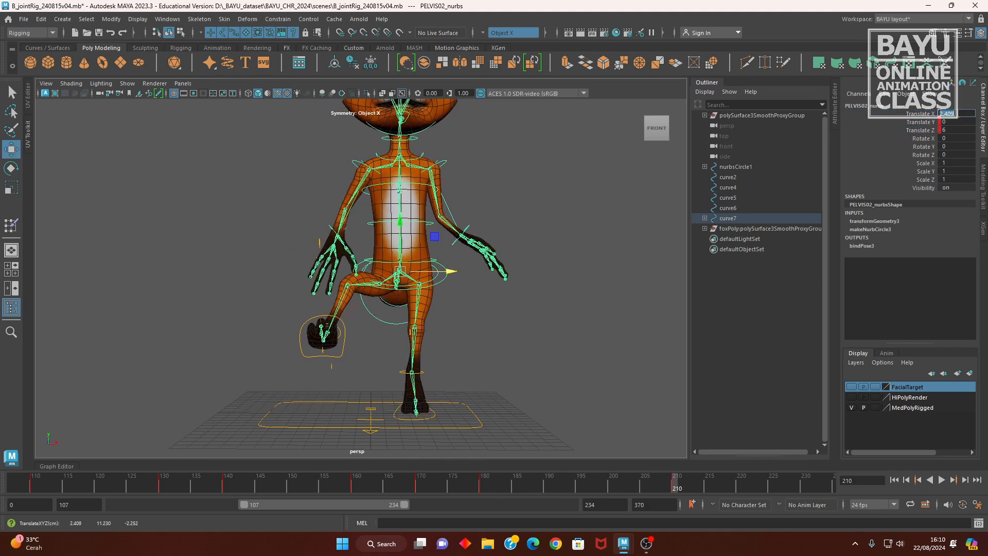
pyautogui.write('2')
pyautogui.press('Return')
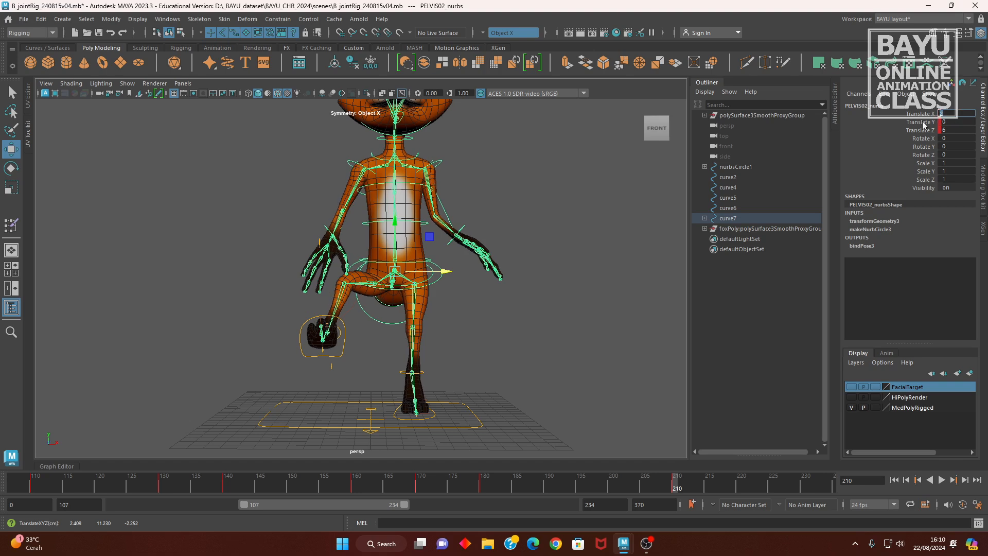
pyautogui.click(914, 114)
pyautogui.rightClick(915, 115)
pyautogui.click(915, 133)
# Key the PELVIS02 control's translate channels at frame 220 to hold the pelvis pose
pyautogui.keyDown('alt'); pyautogui.moveTo(609, 410); pyautogui.dragTo(262, 436); pyautogui.keyUp('alt')
pyautogui.moveTo(419, 417)
pyautogui.keyDown('alt'); pyautogui.mouseDown()
pyautogui.moveTo(625, 415)
pyautogui.moveTo(396, 418)
pyautogui.moveTo(494, 412)
pyautogui.moveTo(420, 412)
pyautogui.mouseUp(); pyautogui.keyUp('alt')
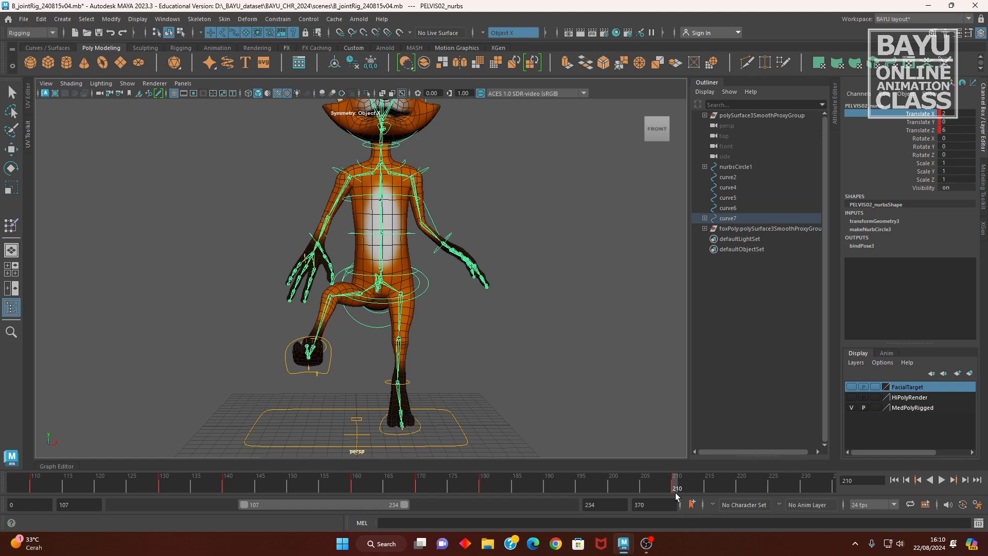
pyautogui.moveTo(675, 492); pyautogui.dragTo(738, 494)
pyautogui.moveTo(925, 112); pyautogui.dragTo(922, 131)
pyautogui.rightClick(914, 129)
pyautogui.click(915, 133)
# Key all translate and rotate channels of the raised right foot control at frame 220
pyautogui.keyDown('alt'); pyautogui.moveTo(392, 372); pyautogui.dragTo(464, 374); pyautogui.keyUp('alt')
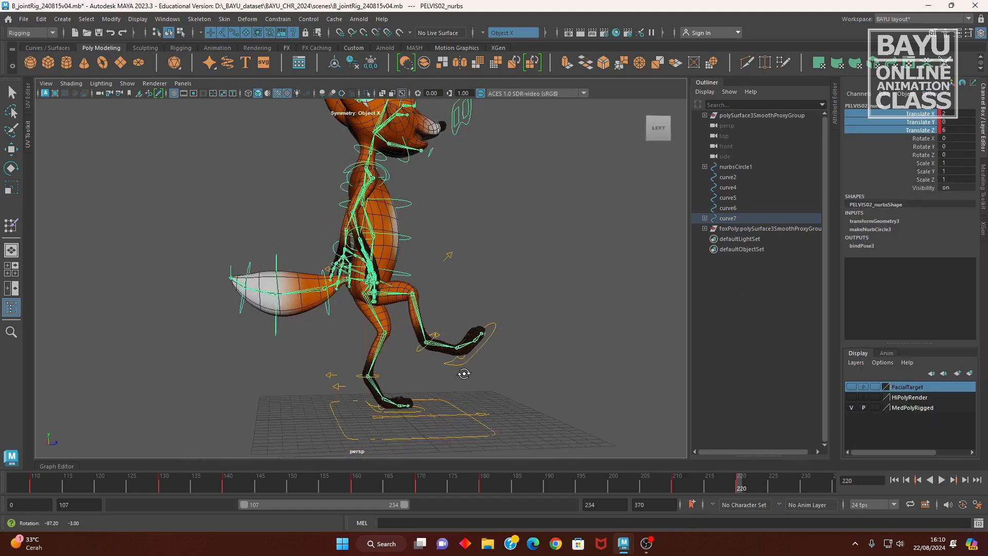
pyautogui.click(458, 364)
pyautogui.keyDown('alt'); pyautogui.moveTo(565, 402); pyautogui.dragTo(548, 410); pyautogui.keyUp('alt')
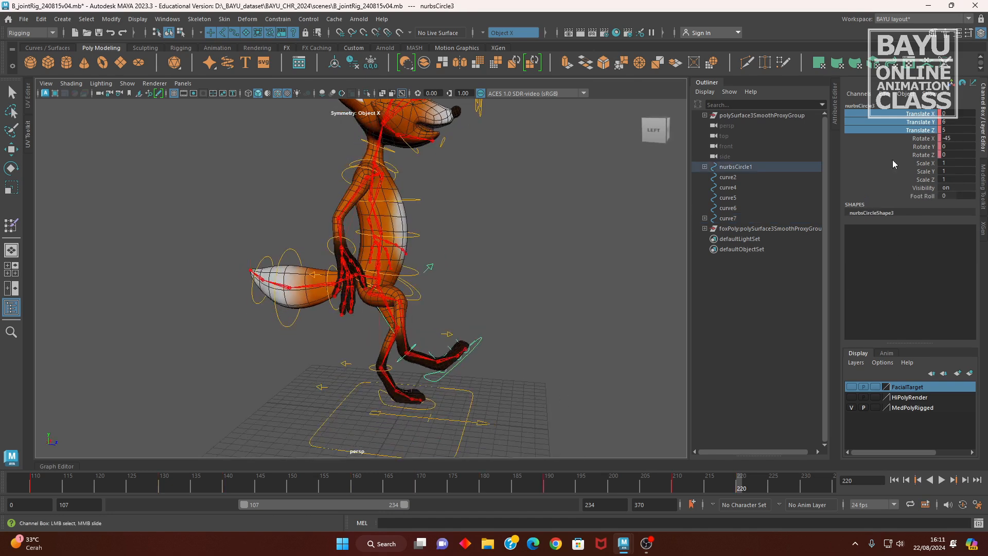
pyautogui.moveTo(928, 120); pyautogui.dragTo(921, 154)
pyautogui.rightClick(919, 151)
pyautogui.click(919, 169)
# Shift the playback range to frames 164–291 and go to frame 240
pyautogui.moveTo(376, 508)
pyautogui.mouseDown()
pyautogui.moveTo(419, 512)
pyautogui.moveTo(393, 502)
pyautogui.mouseUp()
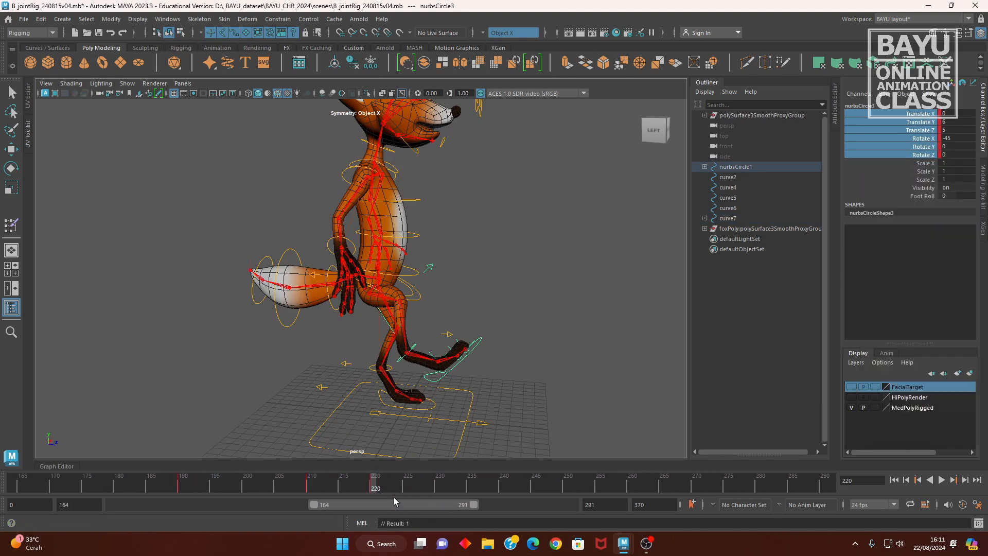
pyautogui.hotkey('alt', 'v')
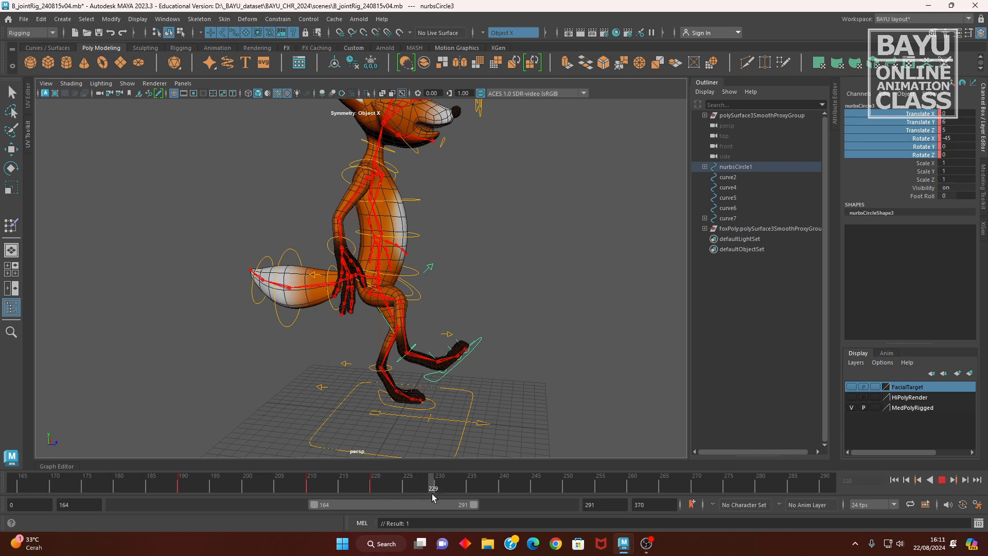
pyautogui.keyDown('alt'); pyautogui.moveTo(464, 405); pyautogui.dragTo(437, 375); pyautogui.keyUp('alt')
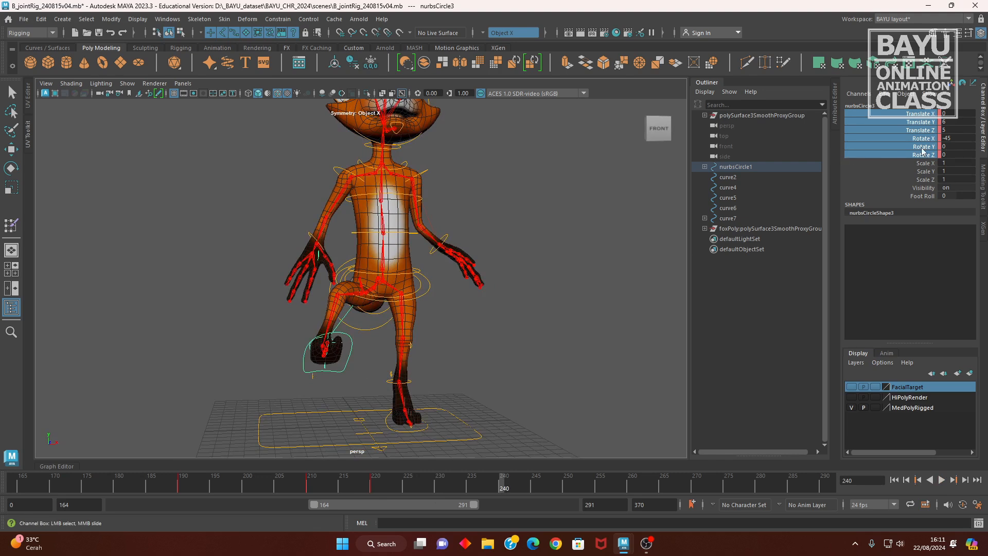
# Set the right foot control's translate and rotate channels to 0 and key them at frame 240
pyautogui.moveTo(952, 113); pyautogui.dragTo(948, 156)
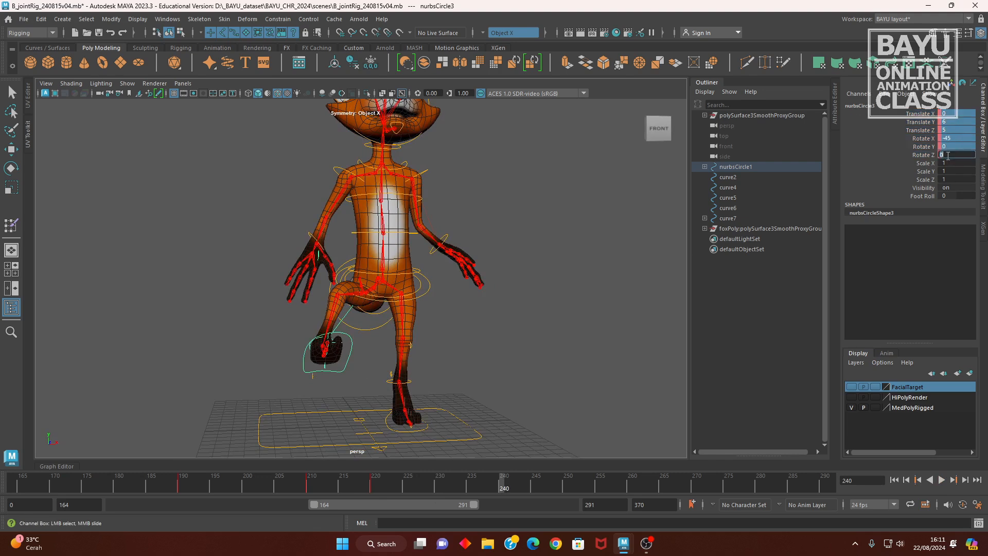
pyautogui.press('Return')
pyautogui.moveTo(920, 114); pyautogui.dragTo(919, 156)
pyautogui.rightClick(919, 155)
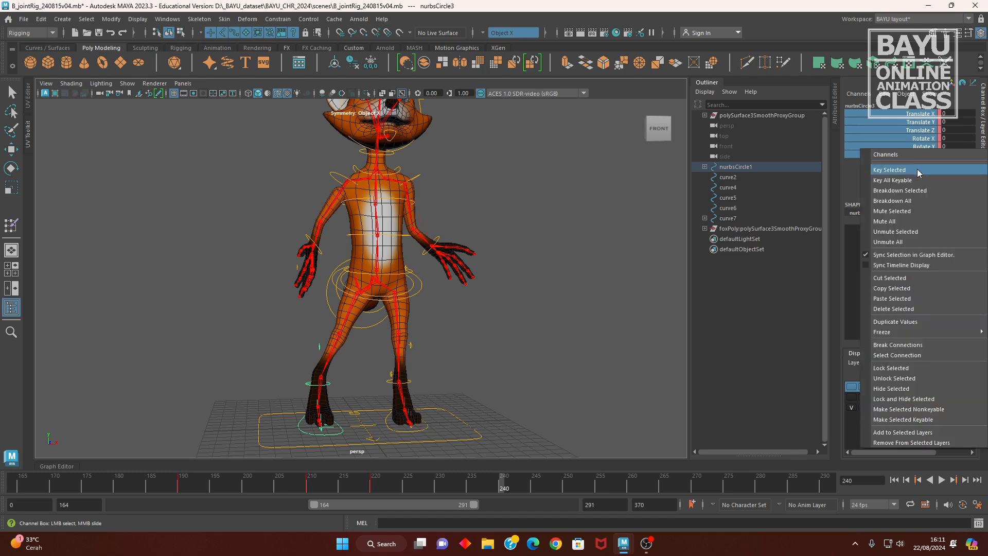
pyautogui.click(918, 170)
# Set the PELVIS02 control's Translate X to 0 and key its translate channels at frame 240
pyautogui.moveTo(423, 306)
pyautogui.keyDown('alt'); pyautogui.mouseDown()
pyautogui.moveTo(300, 347)
pyautogui.moveTo(410, 306)
pyautogui.mouseUp(); pyautogui.keyUp('alt')
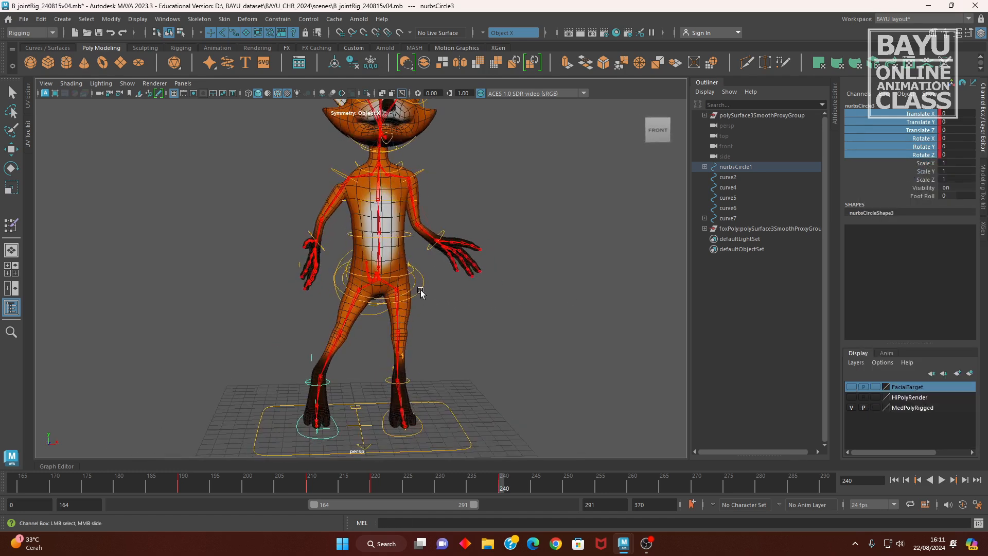
pyautogui.click(421, 292)
pyautogui.doubleClick(958, 114)
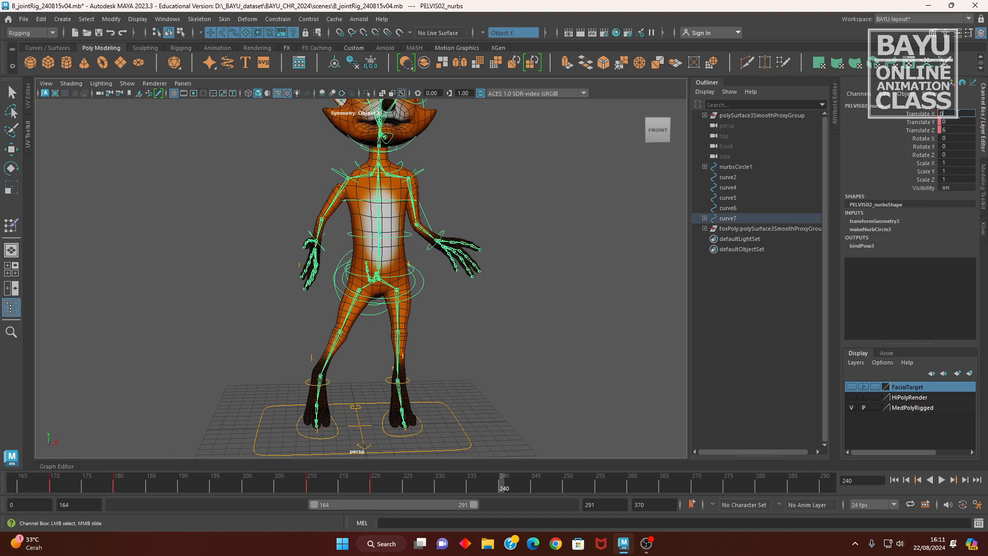
pyautogui.press('Return')
pyautogui.moveTo(914, 116); pyautogui.dragTo(910, 127)
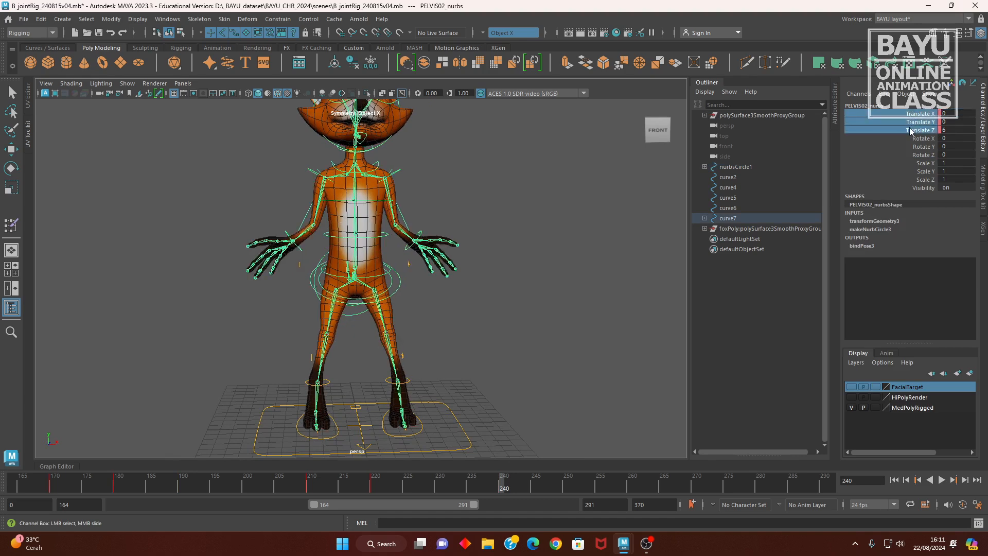
pyautogui.rightClick(908, 127)
pyautogui.click(922, 147)
# Move the right foot control about 3.7 units outward and about 5.4 up, and rotate it about -38.5 degrees around Z
pyautogui.keyDown('alt'); pyautogui.moveTo(354, 352); pyautogui.dragTo(397, 421); pyautogui.keyUp('alt')
pyautogui.click(396, 421)
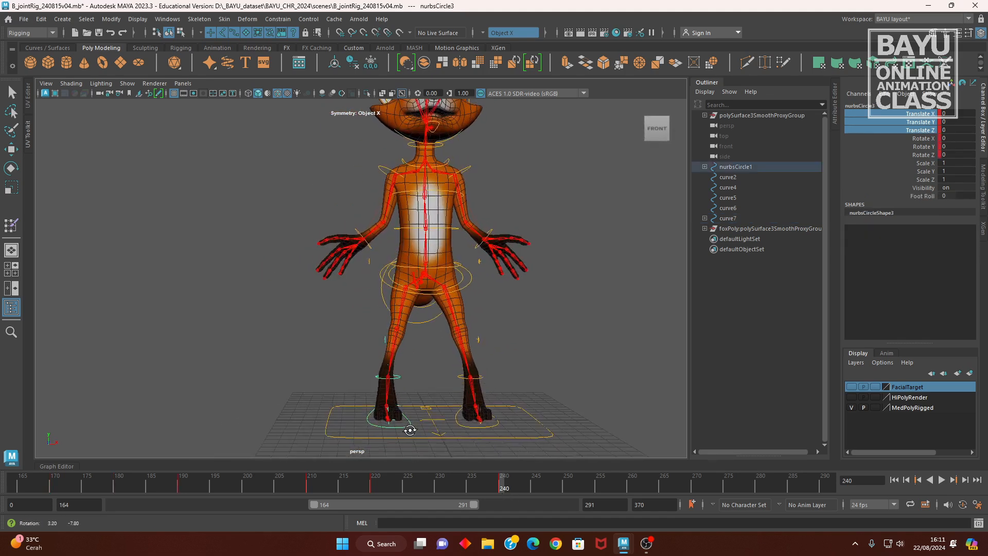
pyautogui.press('w')
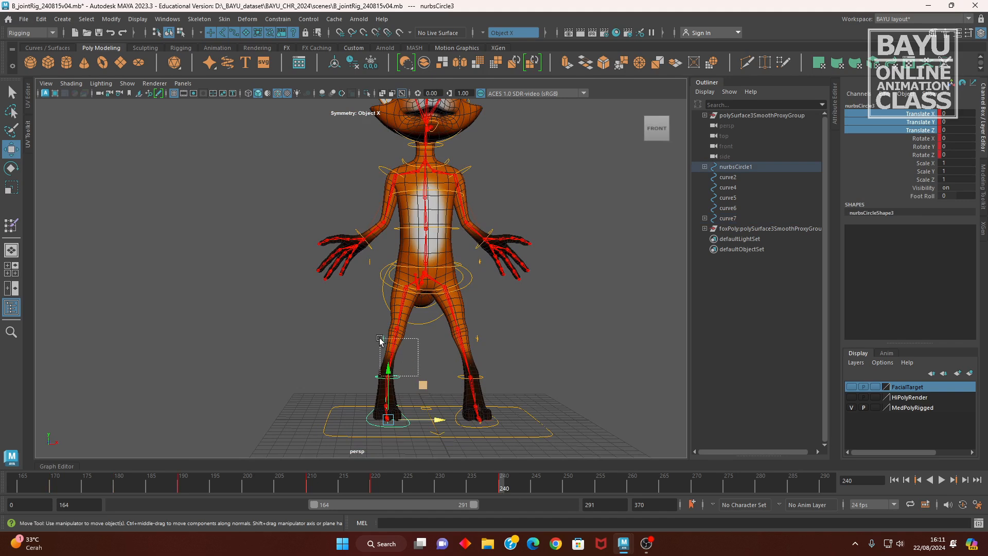
pyautogui.click(383, 343)
pyautogui.hotkey('ctrl', 'z')
pyautogui.moveTo(426, 388); pyautogui.dragTo(379, 317)
pyautogui.keyDown('alt'); pyautogui.moveTo(435, 356); pyautogui.dragTo(451, 361, button='middle'); pyautogui.keyUp('alt')
pyautogui.press('e')
pyautogui.moveTo(393, 331); pyautogui.dragTo(419, 355)
# Set the right foot control's Rotate Z to -45, Translate X to -3, Translate Y to 6 and Translate Z to 5
pyautogui.doubleClick(961, 155)
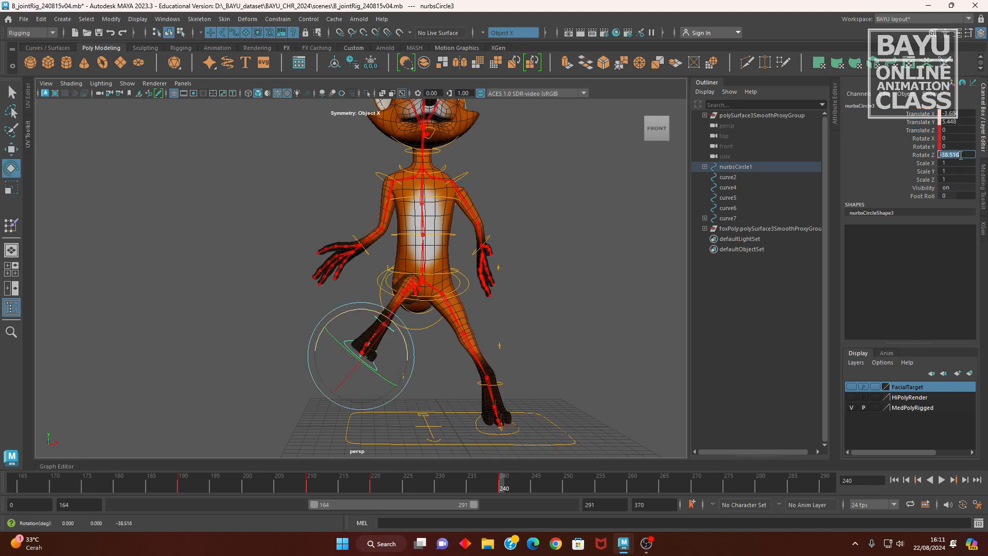
pyautogui.write('-45')
pyautogui.press('Return')
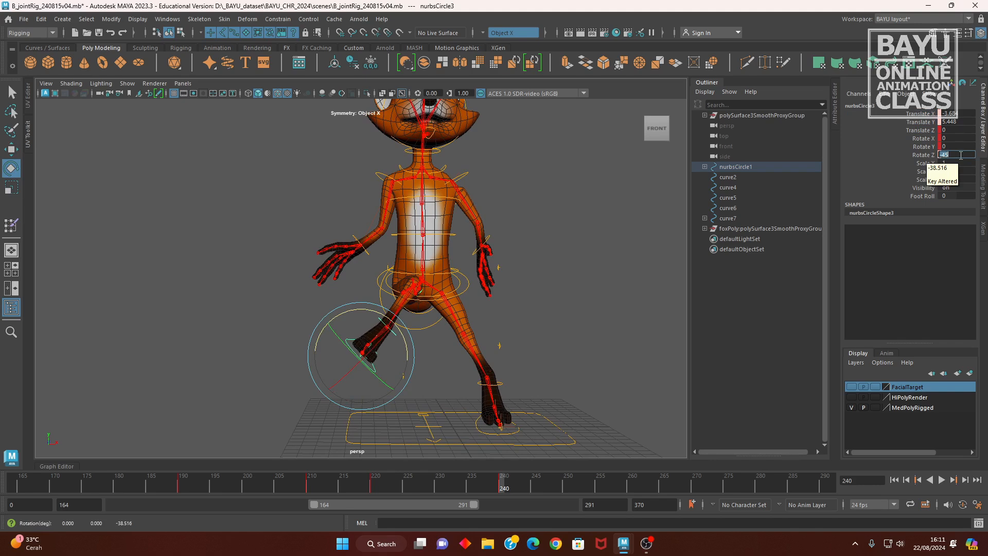
pyautogui.doubleClick(964, 115)
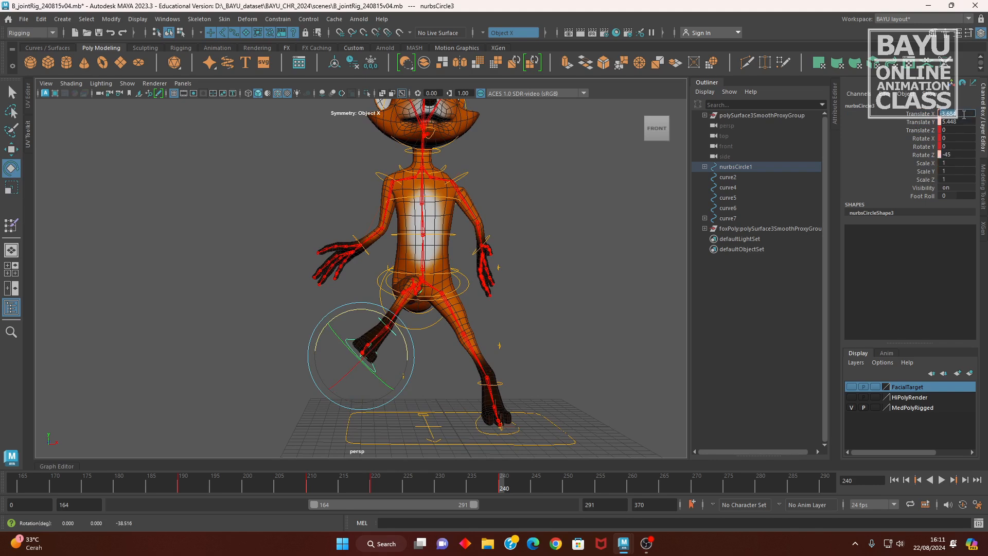
pyautogui.write('-3')
pyautogui.press('Tab')
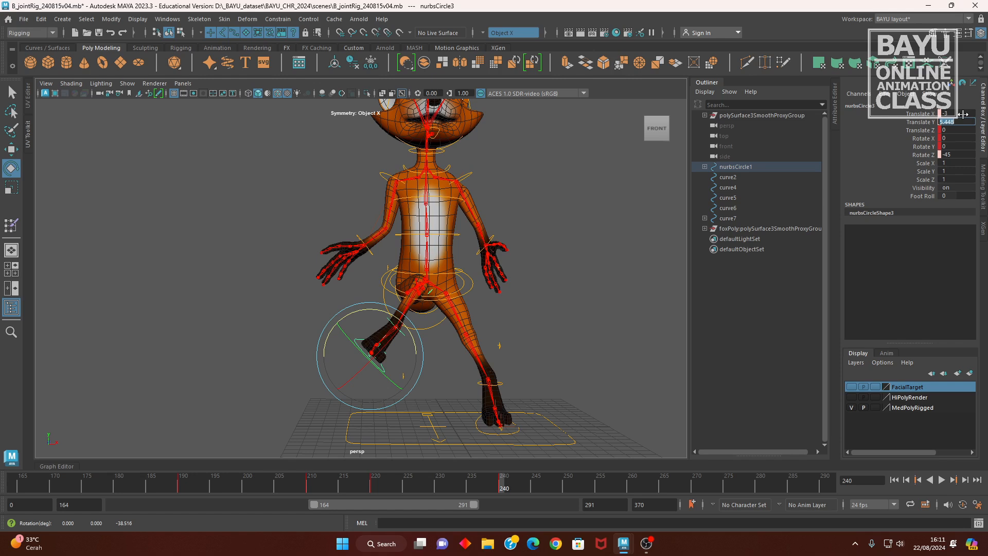
pyautogui.press('Tab')
pyautogui.click(962, 121)
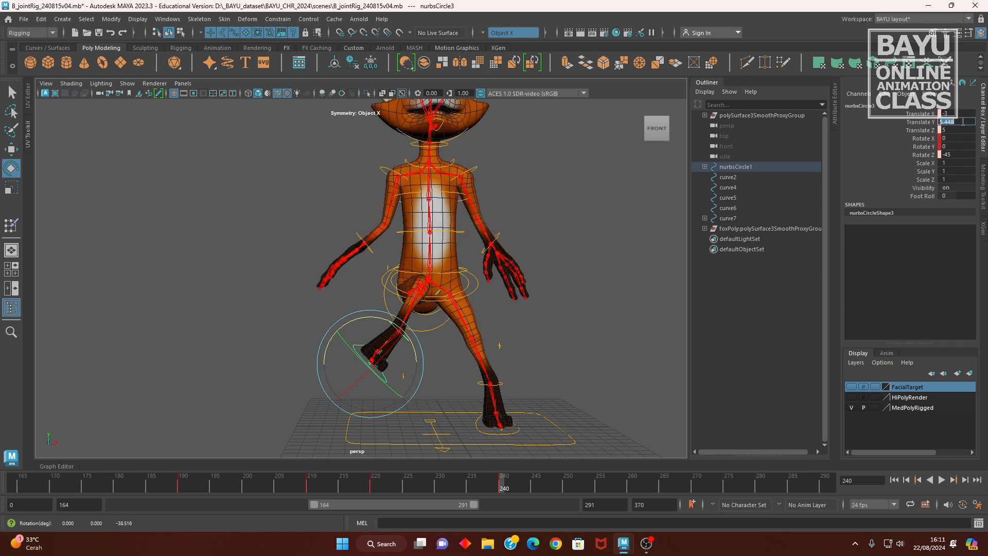
pyautogui.write('5')
pyautogui.press('Return')
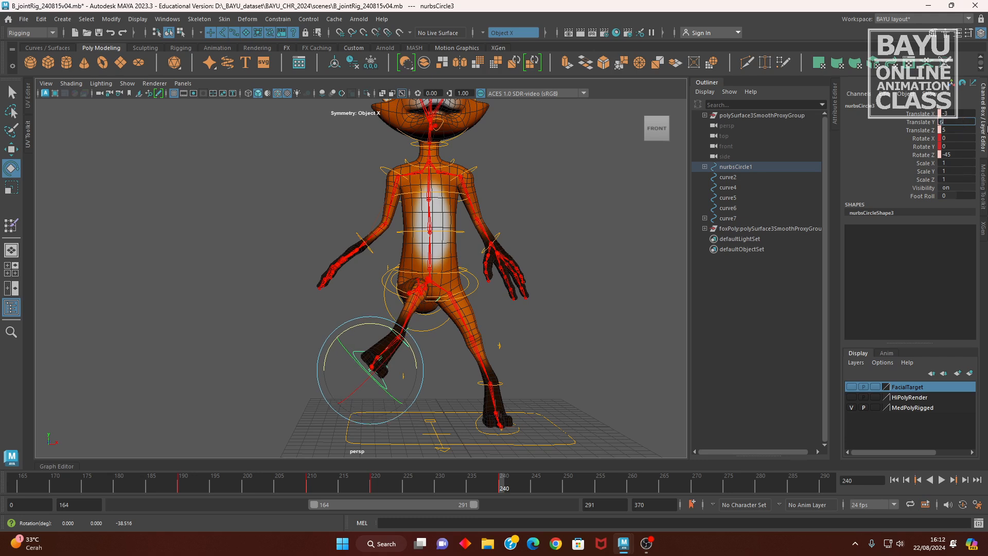
pyautogui.write('6')
pyautogui.press('Return')
# Key the right foot control's translate and rotate channels at frame 240 and inspect the sideways leg pose from the side
pyautogui.moveTo(934, 118); pyautogui.dragTo(915, 154)
pyautogui.rightClick(914, 154)
pyautogui.click(914, 159)
pyautogui.keyDown('alt'); pyautogui.moveTo(412, 306); pyautogui.dragTo(436, 353); pyautogui.keyUp('alt')
pyautogui.moveTo(513, 488)
pyautogui.mouseDown()
pyautogui.moveTo(370, 498)
pyautogui.moveTo(502, 502)
pyautogui.mouseUp()
pyautogui.keyDown('alt'); pyautogui.moveTo(510, 454); pyautogui.dragTo(534, 390); pyautogui.keyUp('alt')
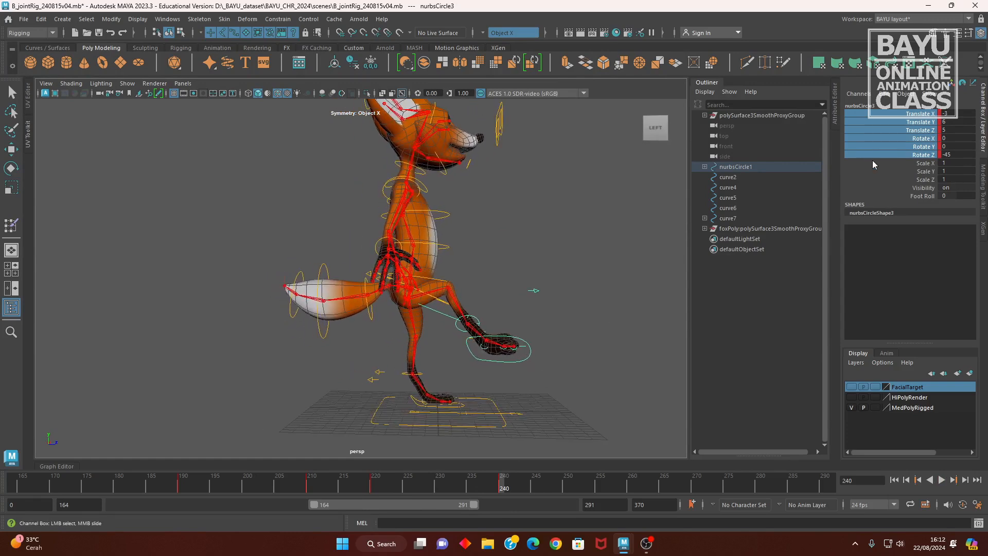
pyautogui.keyDown('alt'); pyautogui.moveTo(641, 311); pyautogui.dragTo(626, 315); pyautogui.keyUp('alt')
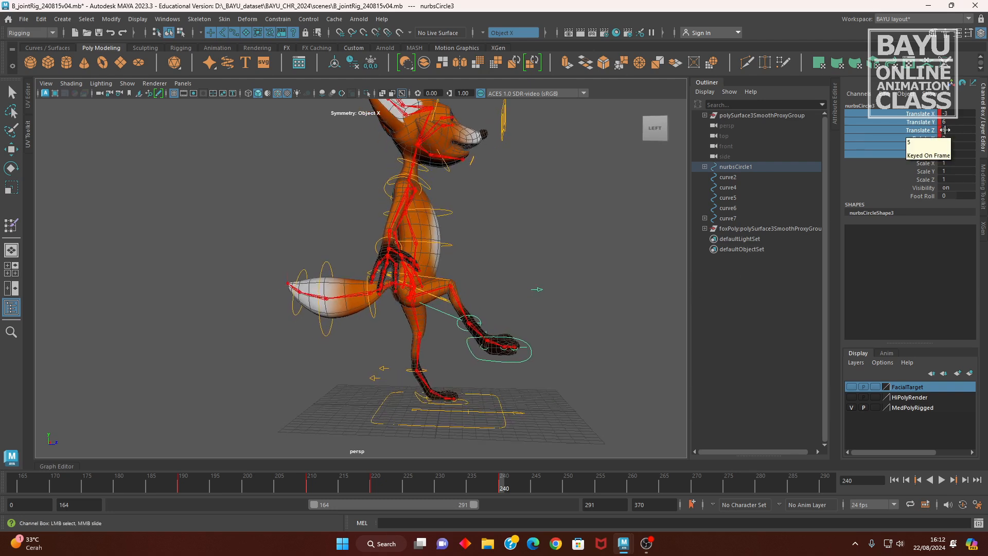
# Set the right foot control's Translate Z to 0 and key its translate and rotate channels again at frame 240
pyautogui.click(919, 130)
pyautogui.moveTo(587, 307); pyautogui.dragTo(563, 305, button='middle')
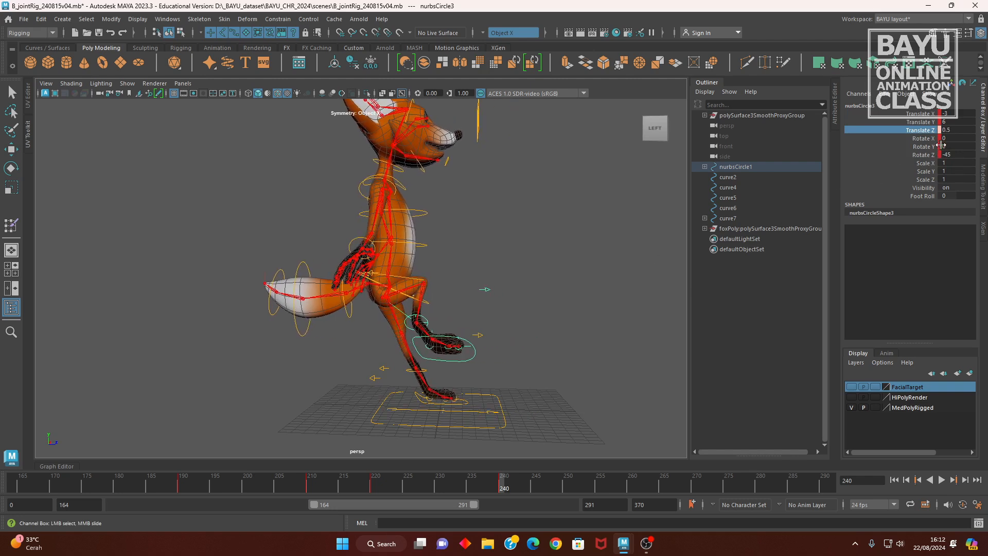
pyautogui.doubleClick(952, 129)
pyautogui.write('0')
pyautogui.press('Return')
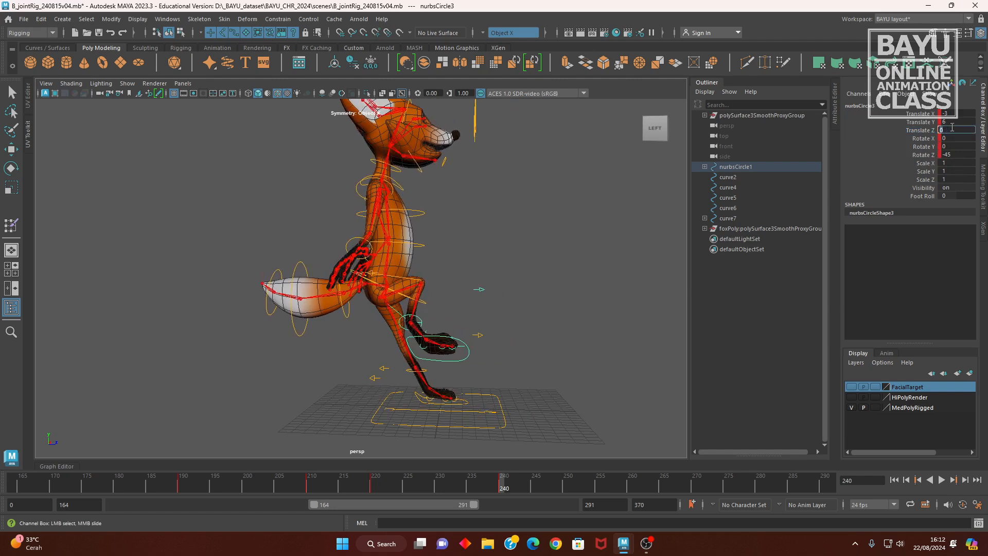
pyautogui.moveTo(915, 114); pyautogui.dragTo(915, 155)
pyautogui.rightClick(909, 136)
pyautogui.click(908, 155)
# Shift the PELVIS02 control sideways over the standing leg at frame 240, trying Translate X at 2 and settling on 3
pyautogui.keyDown('alt'); pyautogui.moveTo(574, 300); pyautogui.dragTo(525, 326); pyautogui.keyUp('alt')
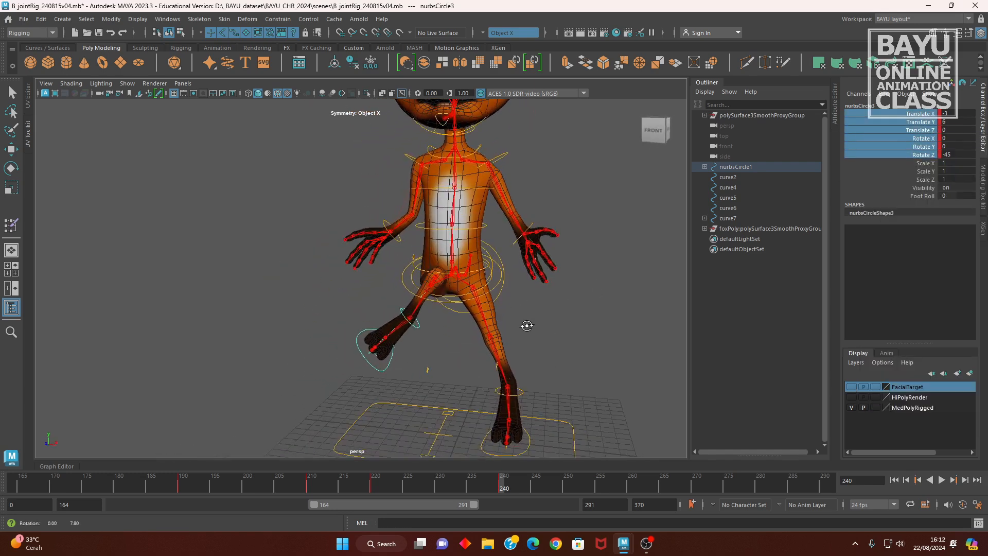
pyautogui.click(497, 285)
pyautogui.keyDown('alt'); pyautogui.moveTo(585, 347); pyautogui.dragTo(566, 336); pyautogui.keyUp('alt')
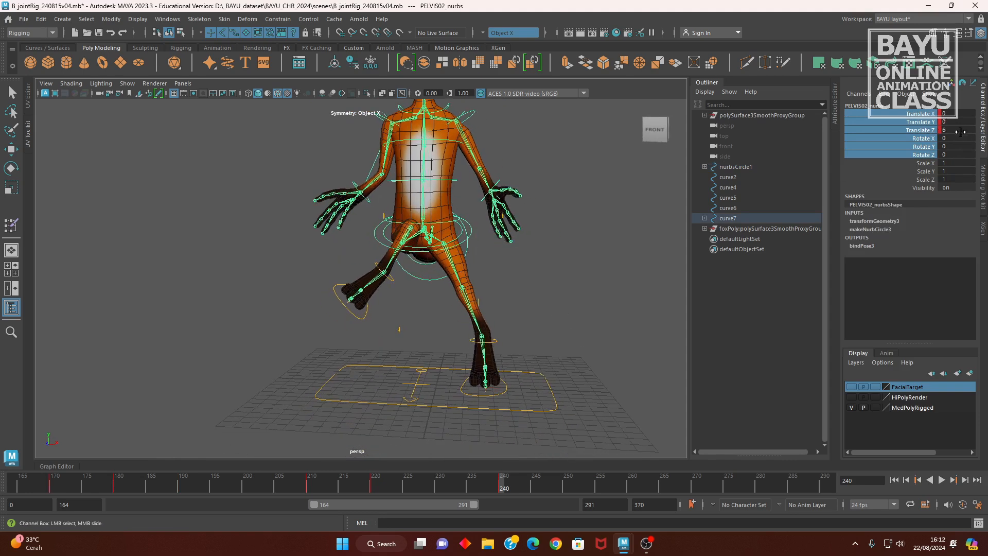
pyautogui.click(953, 112)
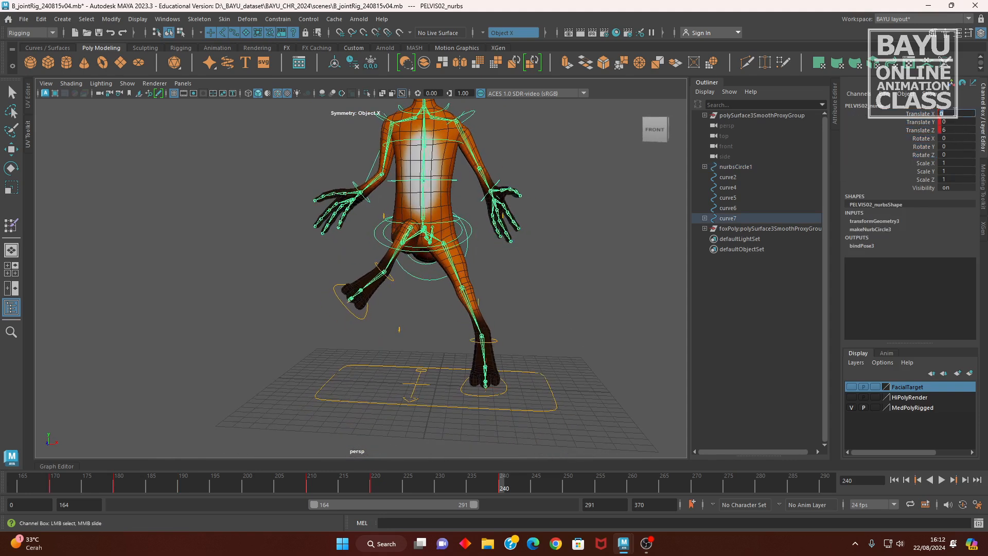
pyautogui.write('2')
pyautogui.press('Return')
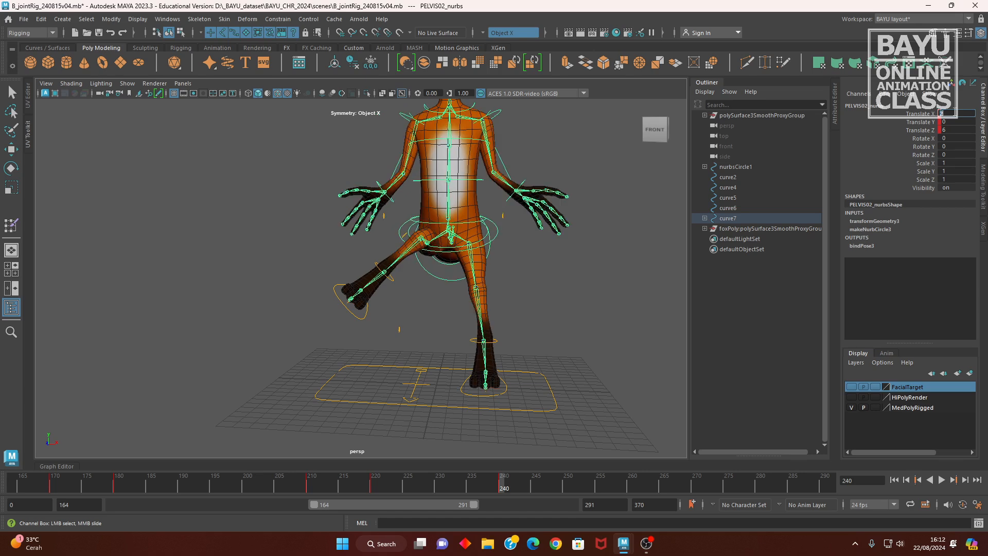
pyautogui.keyDown('alt'); pyautogui.moveTo(514, 241); pyautogui.dragTo(453, 258, button='middle'); pyautogui.keyUp('alt')
pyautogui.keyDown('alt'); pyautogui.moveTo(491, 268); pyautogui.dragTo(506, 268); pyautogui.keyUp('alt')
pyautogui.click(958, 112)
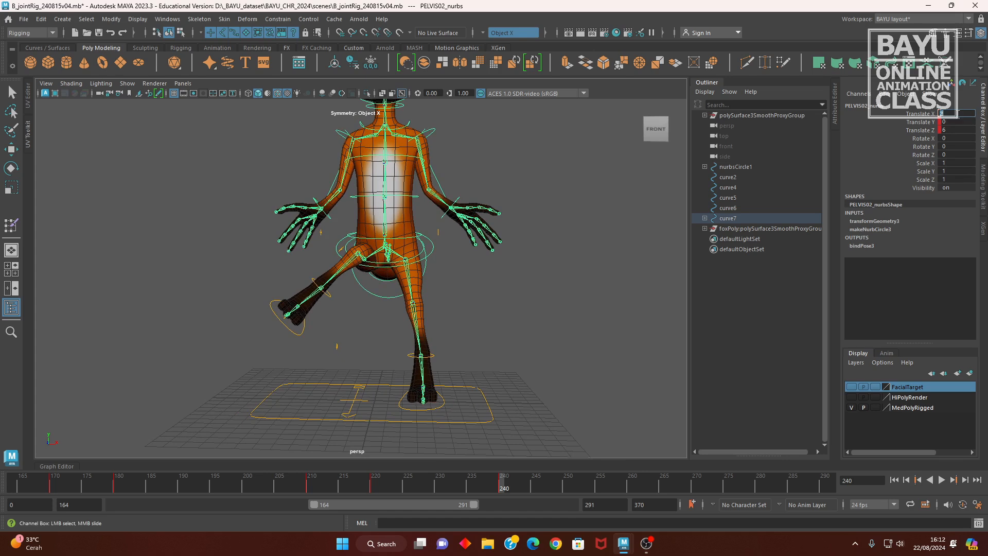
pyautogui.write('3')
pyautogui.press('Return')
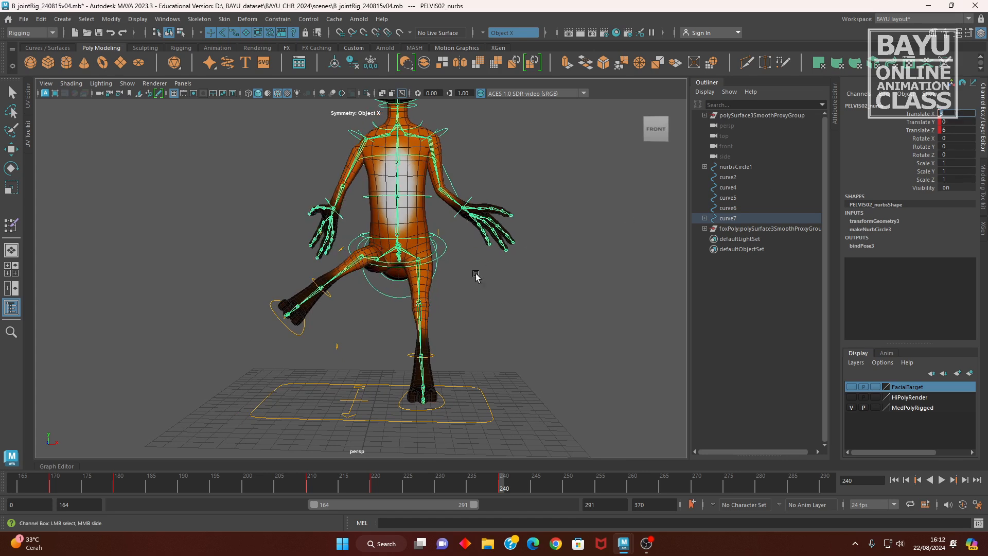
# Key the PELVIS02 control's three translate channels at frame 240
pyautogui.moveTo(910, 114); pyautogui.dragTo(910, 131)
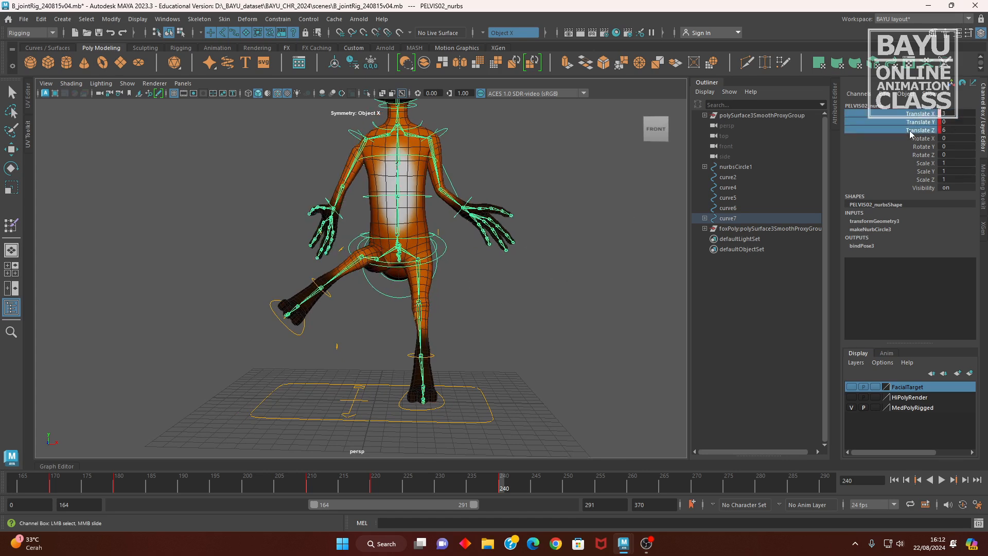
pyautogui.rightClick(910, 123)
pyautogui.click(908, 145)
pyautogui.moveTo(464, 337)
pyautogui.keyDown('alt'); pyautogui.mouseDown()
pyautogui.moveTo(582, 315)
pyautogui.moveTo(522, 318)
pyautogui.moveTo(517, 342)
pyautogui.moveTo(415, 326)
pyautogui.moveTo(468, 320)
pyautogui.mouseUp(); pyautogui.keyUp('alt')
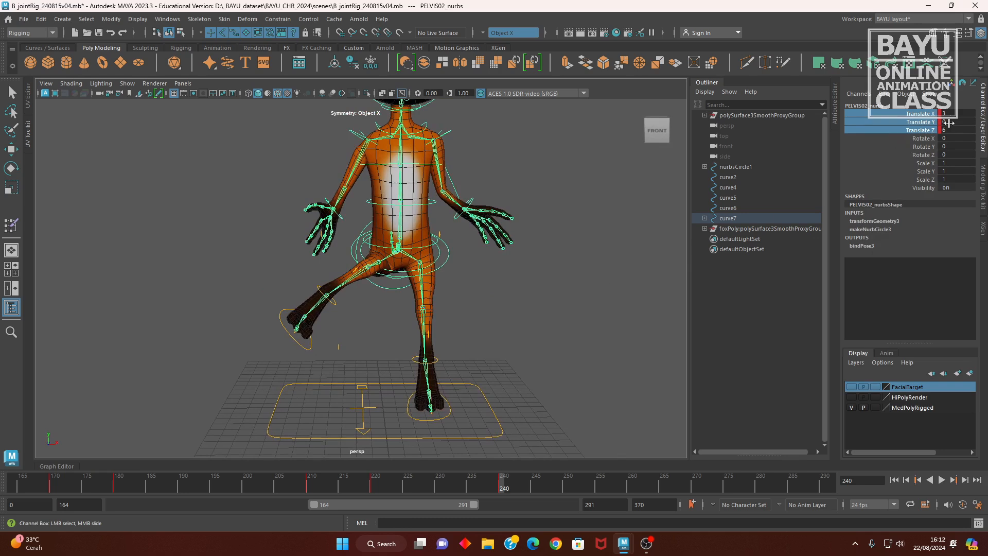
# Move the PELVIS02 control further forward at frame 240 and set its Translate Z to 10
pyautogui.keyDown('alt'); pyautogui.moveTo(446, 269); pyautogui.dragTo(595, 310); pyautogui.keyUp('alt')
pyautogui.press('w')
pyautogui.moveTo(445, 248); pyautogui.dragTo(486, 248)
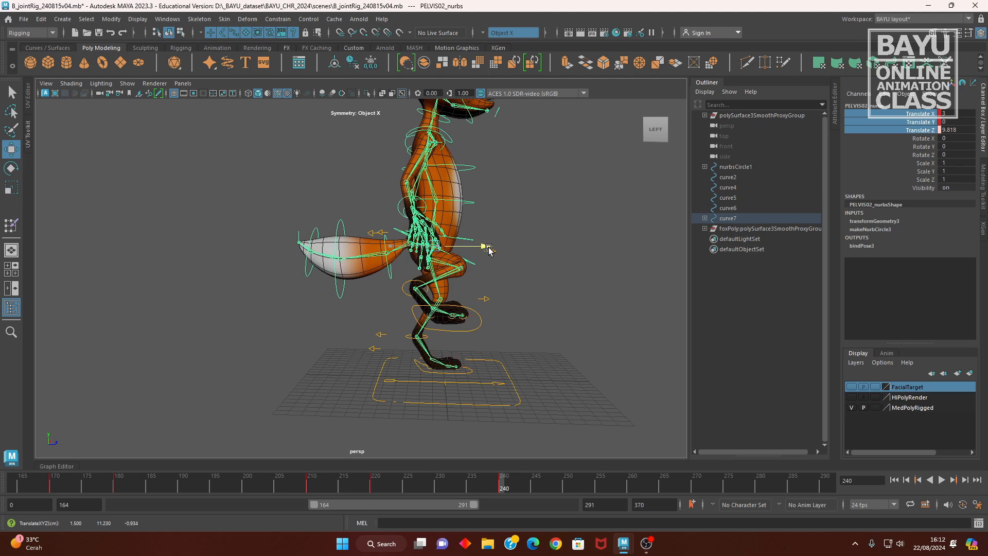
pyautogui.doubleClick(958, 129)
pyautogui.write('10')
pyautogui.press('Return')
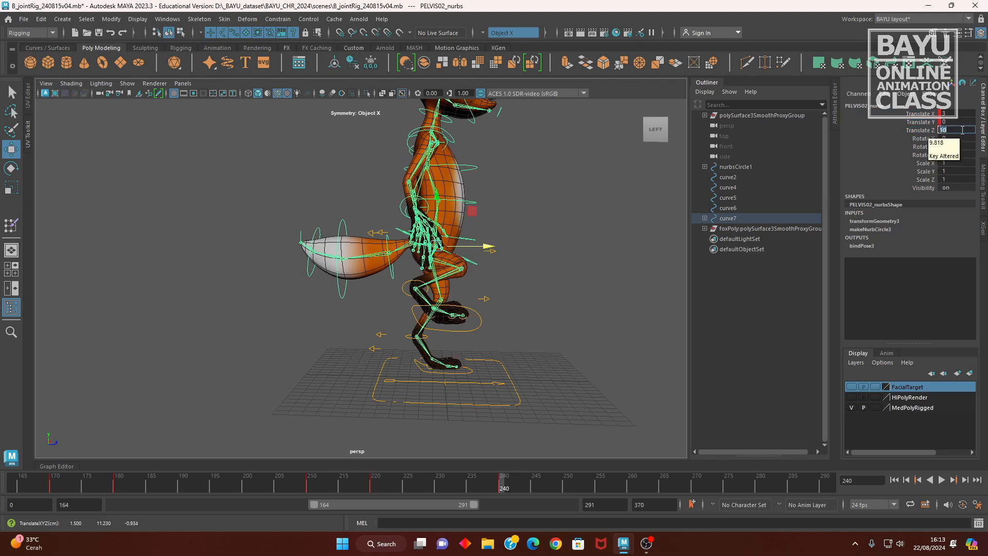
# Key the PELVIS02 control's translate channels again at frame 240 with the forward offset, and view the pose from the front
pyautogui.moveTo(926, 114); pyautogui.dragTo(926, 130)
pyautogui.rightClick(913, 130)
pyautogui.click(913, 148)
pyautogui.keyDown('alt'); pyautogui.moveTo(507, 336); pyautogui.dragTo(395, 368); pyautogui.keyUp('alt')
pyautogui.keyDown('alt'); pyautogui.moveTo(466, 380); pyautogui.dragTo(401, 392, button='middle'); pyautogui.keyUp('alt')
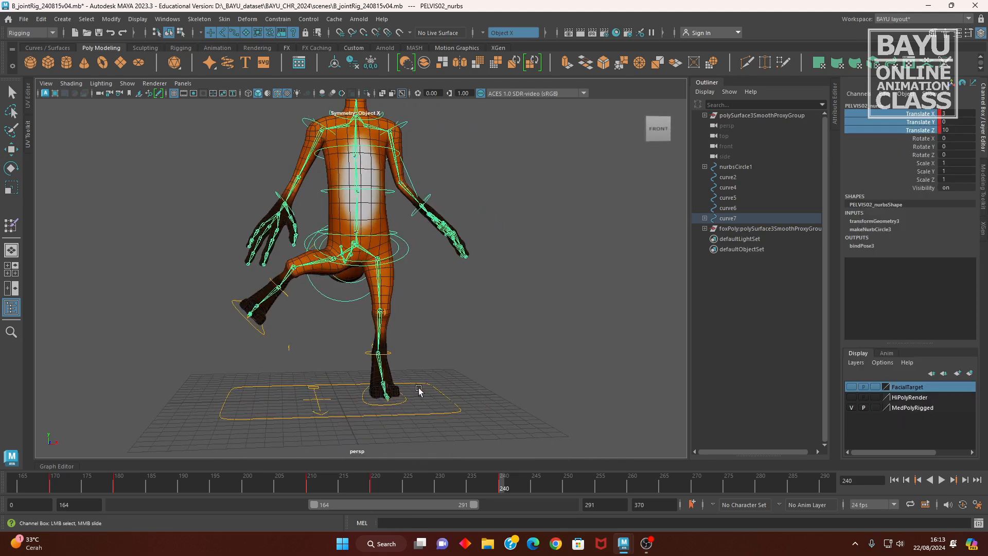
# Play back and scrub the animation up to the sideways leg raise, checking the hip and leg motion from different angles
pyautogui.hotkey('alt', 'v')
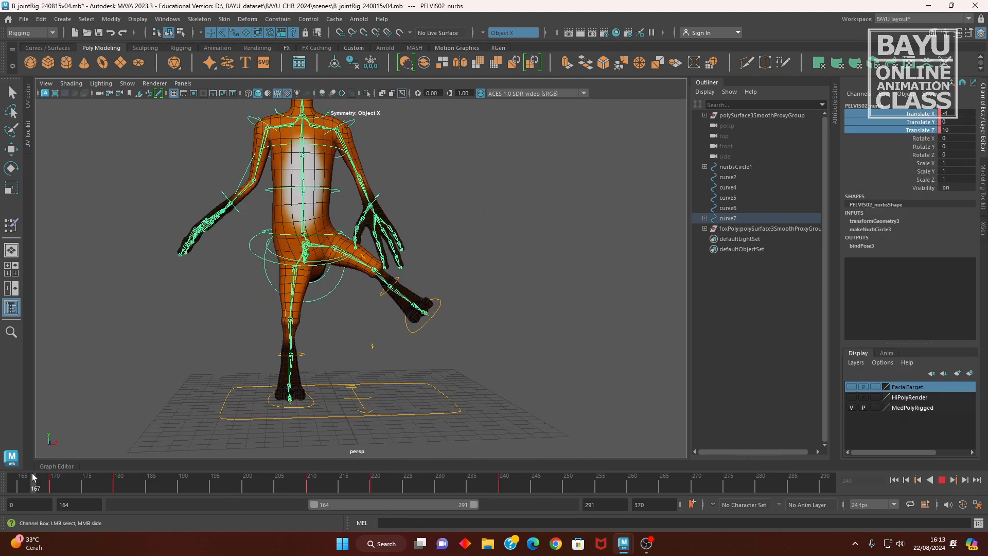
pyautogui.moveTo(330, 488)
pyautogui.mouseDown()
pyautogui.moveTo(372, 489)
pyautogui.moveTo(312, 488)
pyautogui.mouseUp()
pyautogui.moveTo(288, 421)
pyautogui.keyDown('alt'); pyautogui.mouseDown()
pyautogui.moveTo(408, 424)
pyautogui.moveTo(306, 425)
pyautogui.mouseUp(); pyautogui.keyUp('alt')
pyautogui.hotkey('alt', 'v')
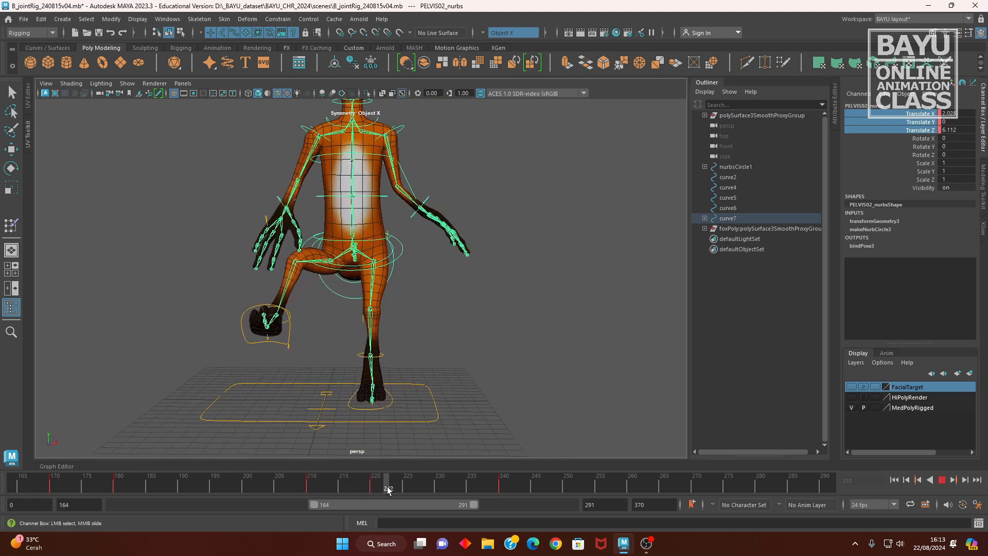
pyautogui.moveTo(498, 499); pyautogui.dragTo(470, 486)
pyautogui.keyDown('alt'); pyautogui.moveTo(314, 407); pyautogui.dragTo(382, 413); pyautogui.keyUp('alt')
pyautogui.moveTo(477, 488); pyautogui.dragTo(521, 483)
pyautogui.keyDown('alt'); pyautogui.moveTo(402, 418); pyautogui.dragTo(347, 420); pyautogui.keyUp('alt')
pyautogui.hotkey('alt', 'v')
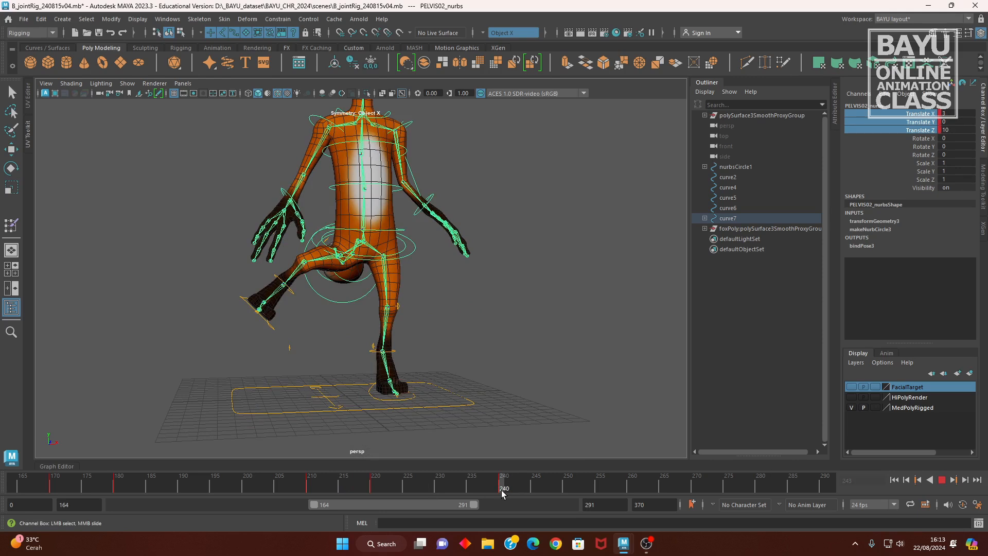
pyautogui.hotkey('alt', 'v')
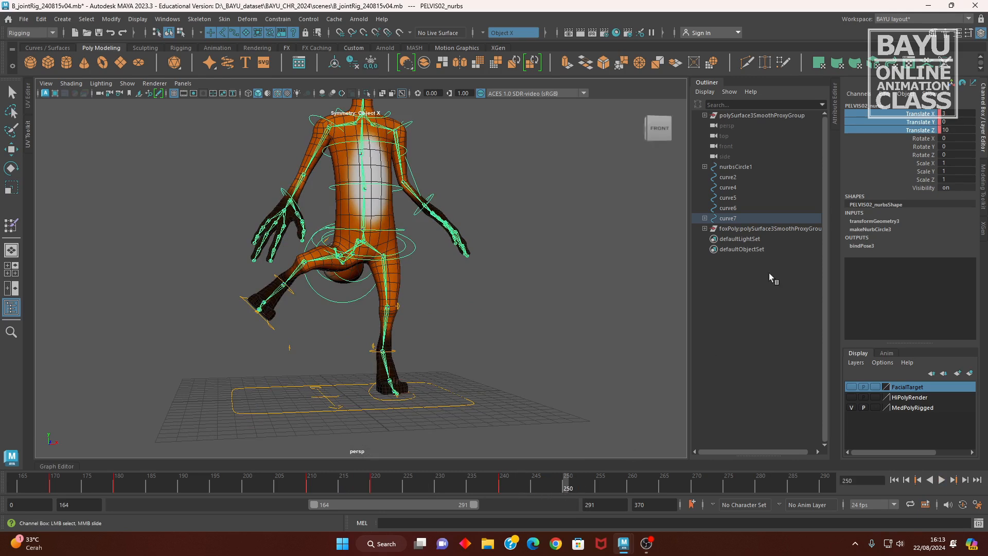
# Key the PELVIS02 control's translate channels at frame 250 to hold the pose
pyautogui.rightClick(914, 114)
pyautogui.click(912, 133)
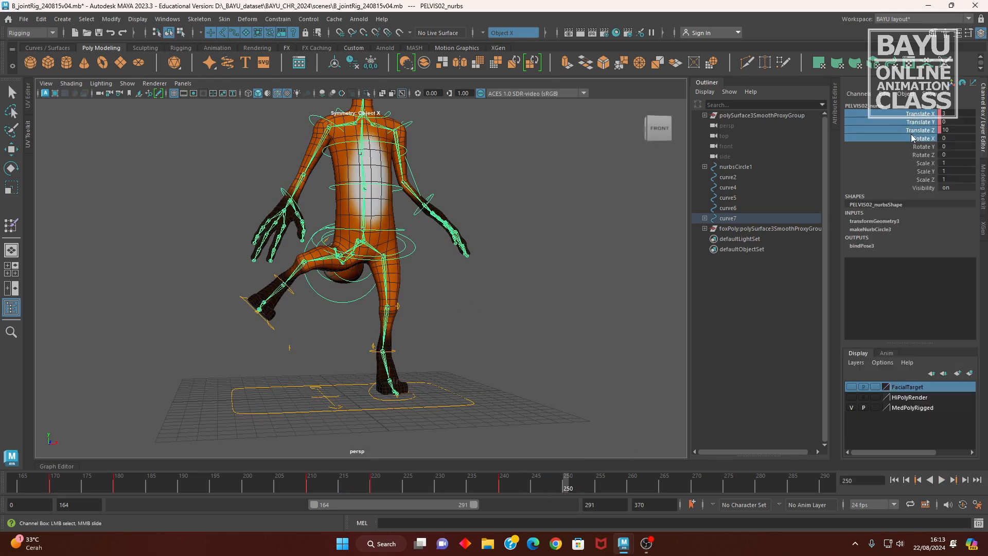
pyautogui.rightClick(904, 120)
pyautogui.click(890, 141)
# Select the right foot control and key its translate and rotate channels at frame 250
pyautogui.keyDown('alt'); pyautogui.moveTo(314, 318); pyautogui.dragTo(228, 335); pyautogui.keyUp('alt')
pyautogui.click(229, 335)
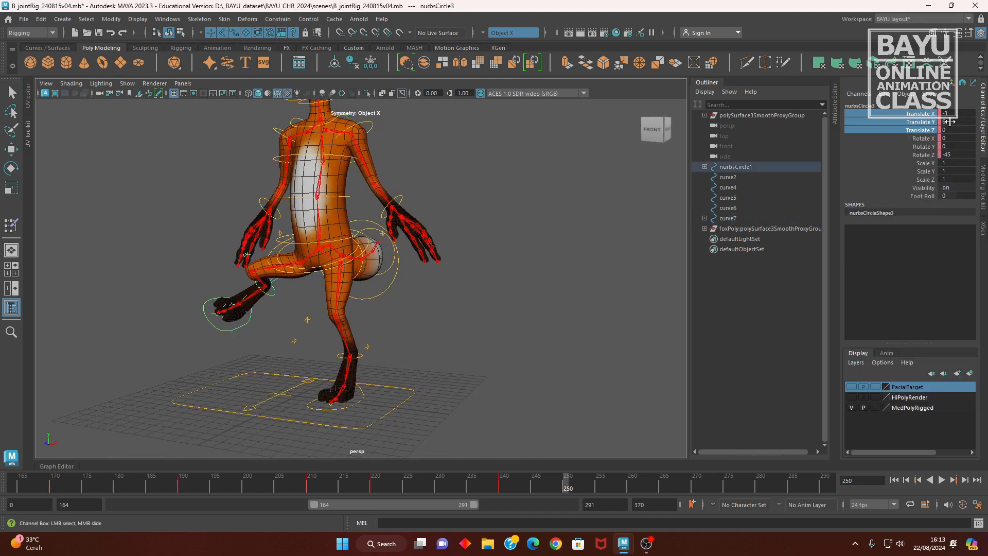
pyautogui.moveTo(929, 118); pyautogui.dragTo(922, 153)
pyautogui.rightClick(922, 154)
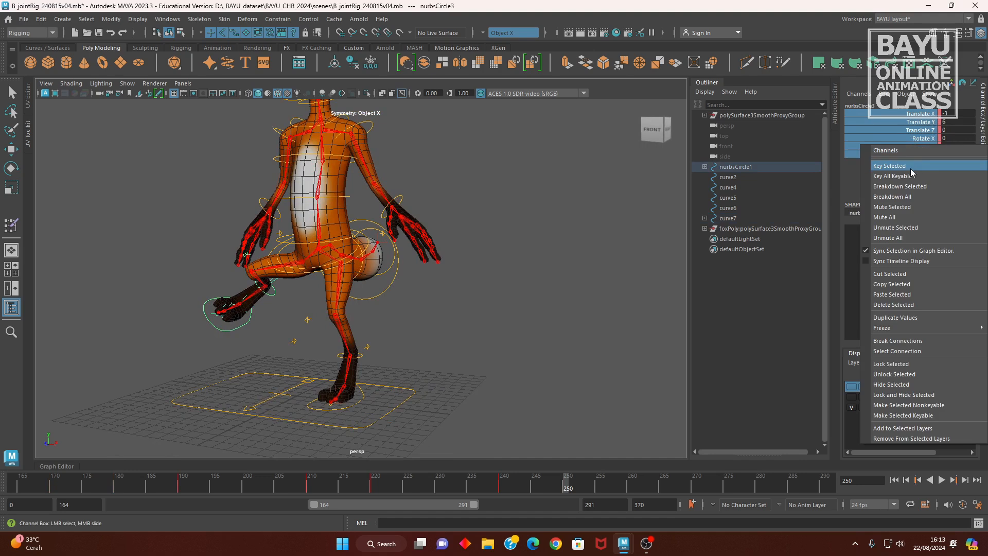
pyautogui.click(888, 164)
pyautogui.keyDown('alt'); pyautogui.moveTo(301, 354); pyautogui.dragTo(410, 344); pyautogui.keyUp('alt')
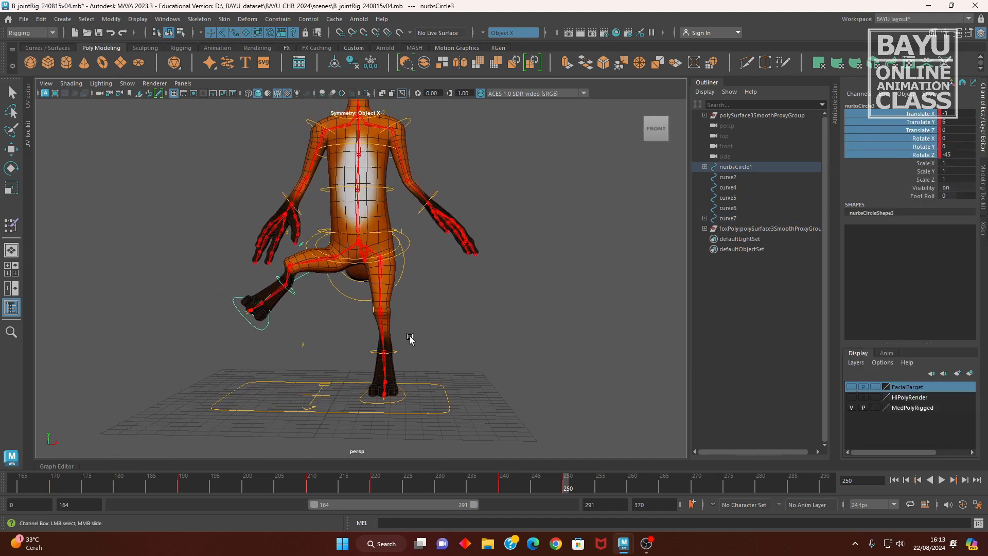
# Go to frame 260 and set all of the right foot control's translate and rotate channels to 0
pyautogui.moveTo(566, 489); pyautogui.dragTo(631, 487)
pyautogui.moveTo(962, 114); pyautogui.dragTo(958, 154)
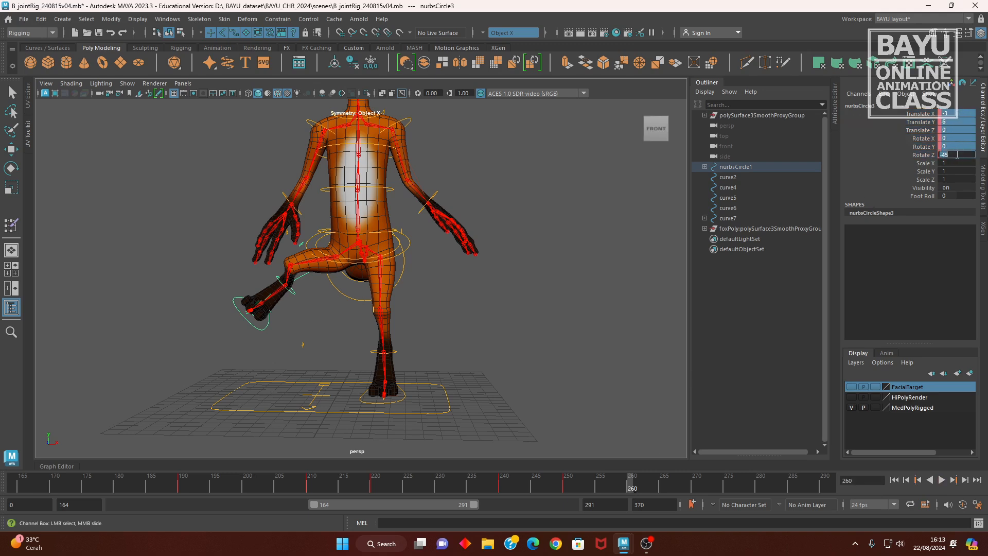
pyautogui.write('0')
pyautogui.press('Return')
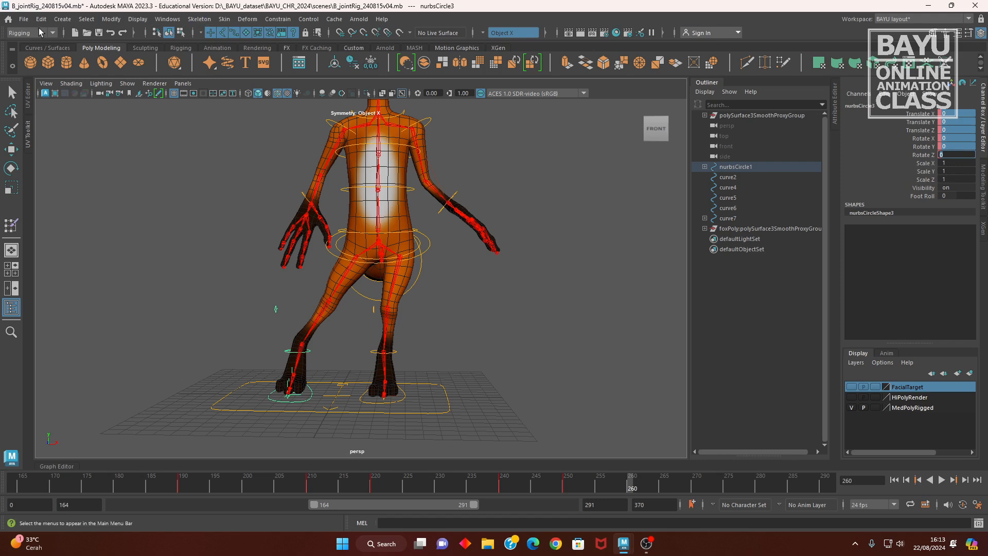
pyautogui.click(111, 19)
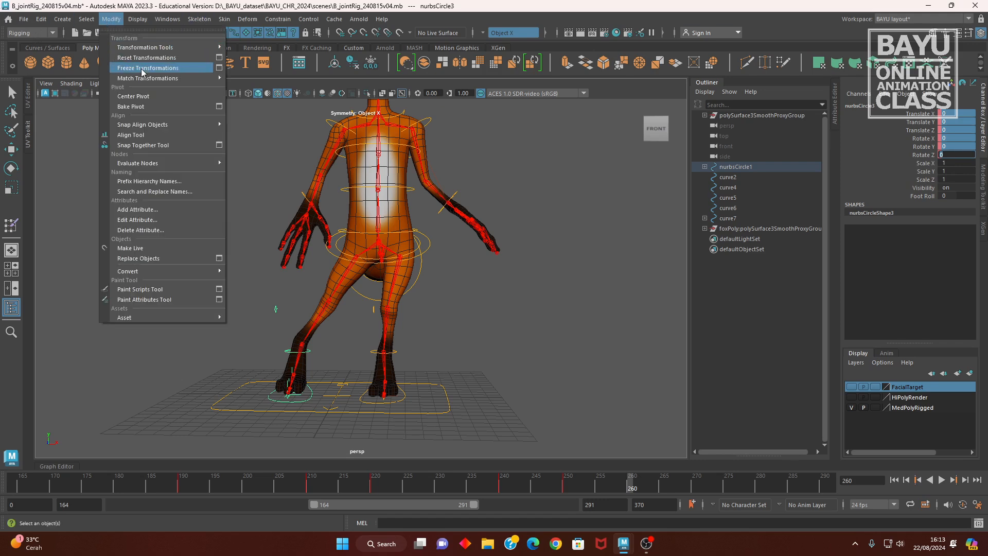
pyautogui.click(642, 8)
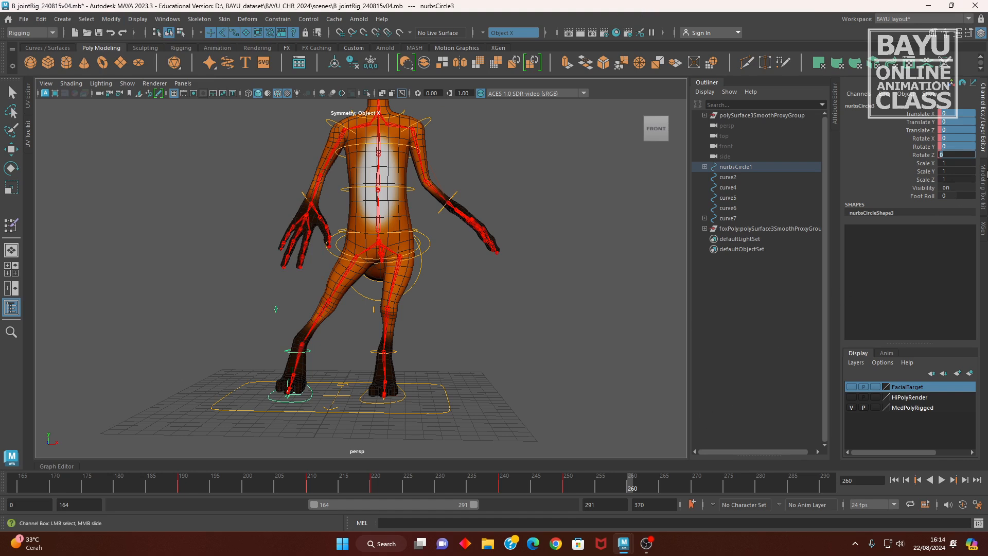
# Key the right foot control's translate and rotate channels at frame 260
pyautogui.moveTo(923, 115); pyautogui.dragTo(922, 154)
pyautogui.rightClick(914, 152)
pyautogui.click(908, 166)
pyautogui.keyDown('alt'); pyautogui.moveTo(348, 439); pyautogui.dragTo(317, 426); pyautogui.keyUp('alt')
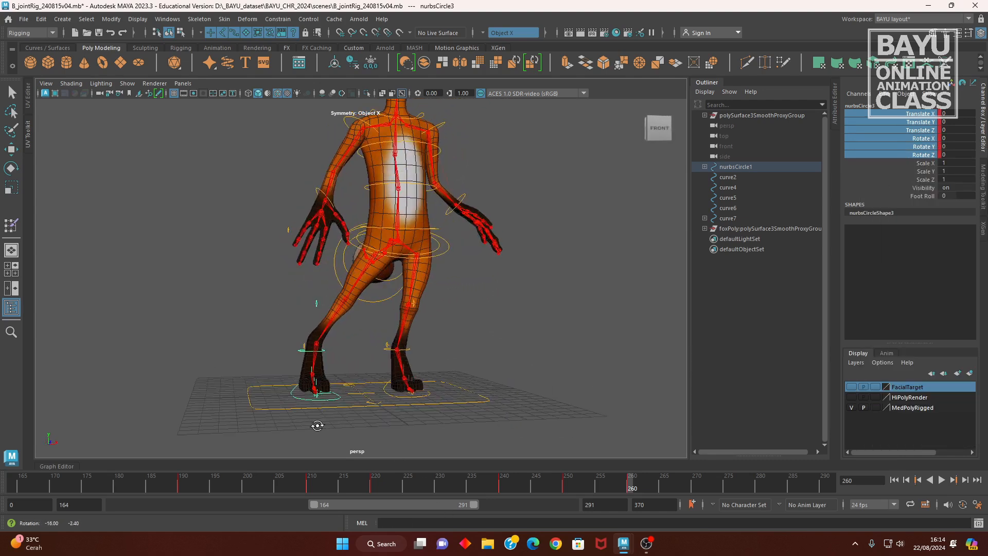
# Set the PELVIS02 control's Translate X to 0 and key its translate channels at frame 260
pyautogui.click(442, 252)
pyautogui.doubleClick(953, 113)
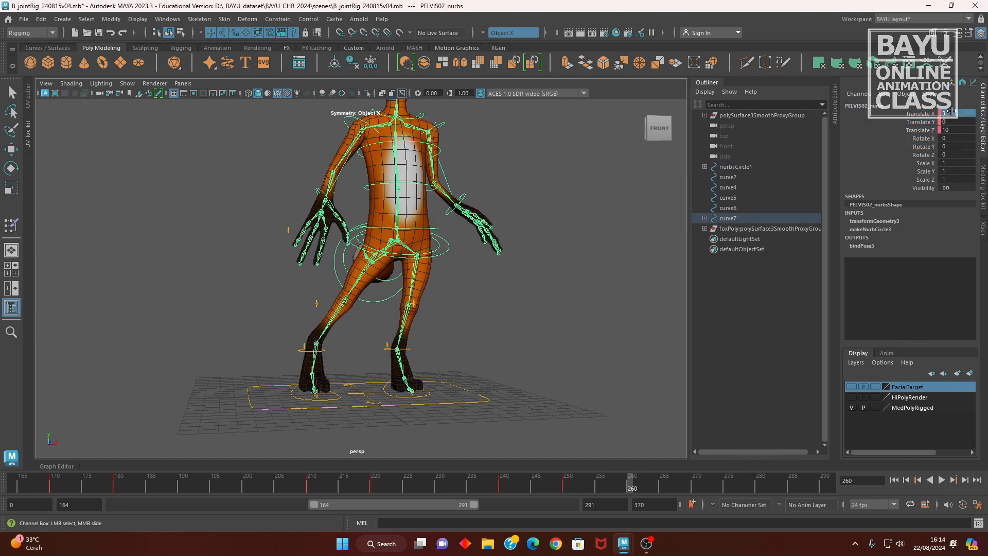
pyautogui.press('Return')
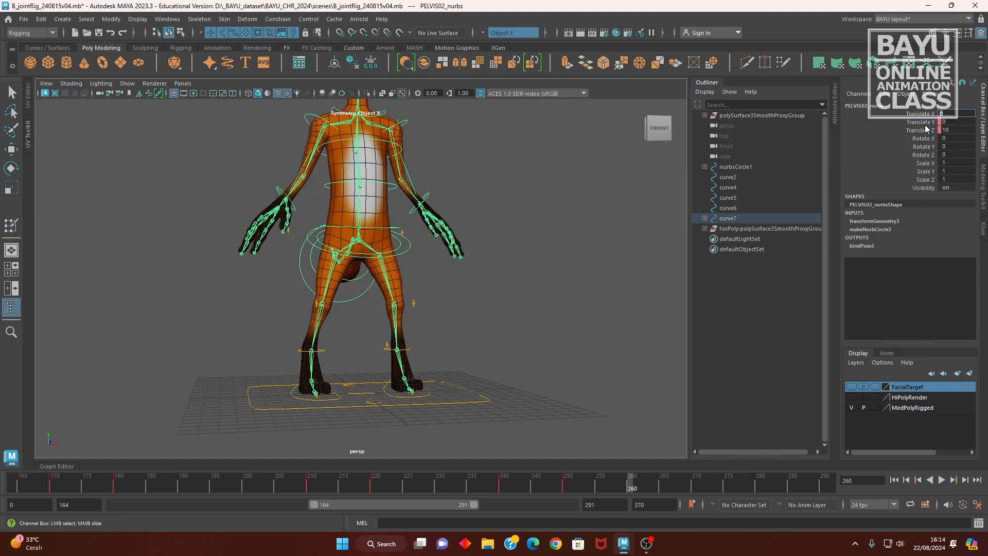
pyautogui.moveTo(929, 115); pyautogui.dragTo(923, 130)
pyautogui.rightClick(903, 122)
pyautogui.click(902, 143)
pyautogui.keyDown('alt'); pyautogui.moveTo(257, 341); pyautogui.dragTo(527, 337); pyautogui.keyUp('alt')
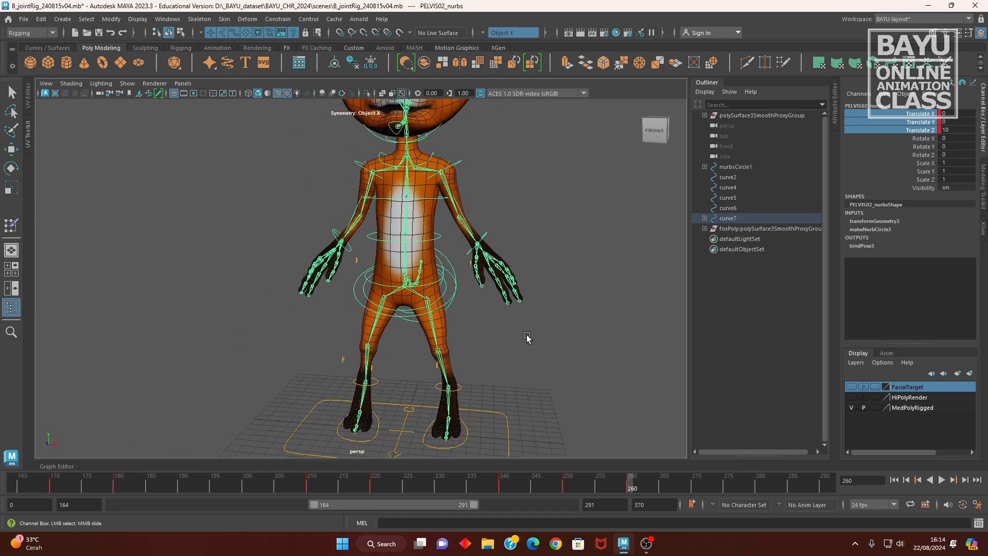
# Scrub between frames 220 and 240 to examine the transition from the front leg raise to the sideways raise
pyautogui.moveTo(408, 486); pyautogui.dragTo(375, 486)
pyautogui.keyDown('alt'); pyautogui.moveTo(463, 361); pyautogui.dragTo(425, 369); pyautogui.keyUp('alt')
pyautogui.moveTo(375, 487); pyautogui.dragTo(502, 488)
pyautogui.keyDown('alt'); pyautogui.moveTo(464, 394); pyautogui.dragTo(434, 381); pyautogui.keyUp('alt')
pyautogui.moveTo(503, 485); pyautogui.dragTo(374, 495)
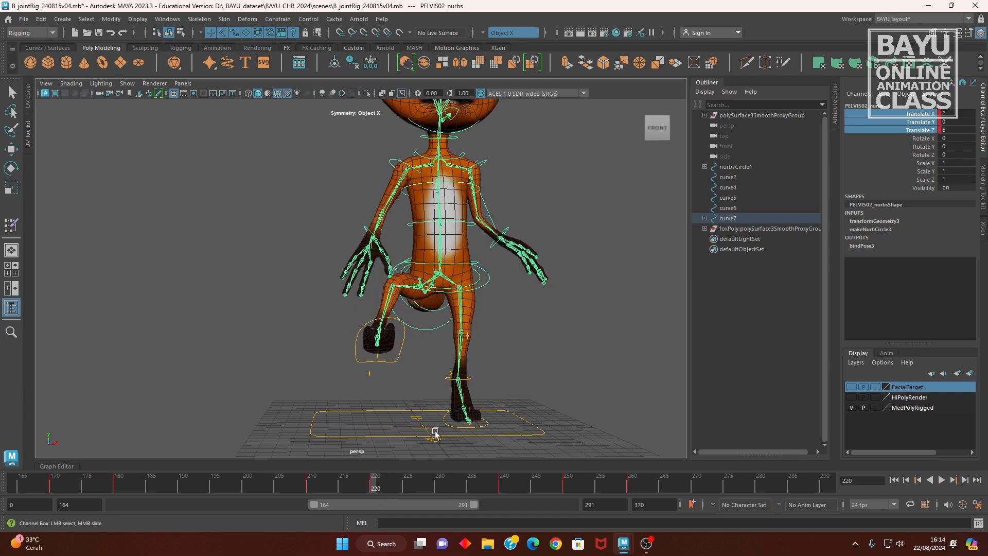
pyautogui.keyDown('alt'); pyautogui.moveTo(435, 434); pyautogui.dragTo(364, 392); pyautogui.keyUp('alt')
pyautogui.moveTo(316, 480); pyautogui.dragTo(489, 492)
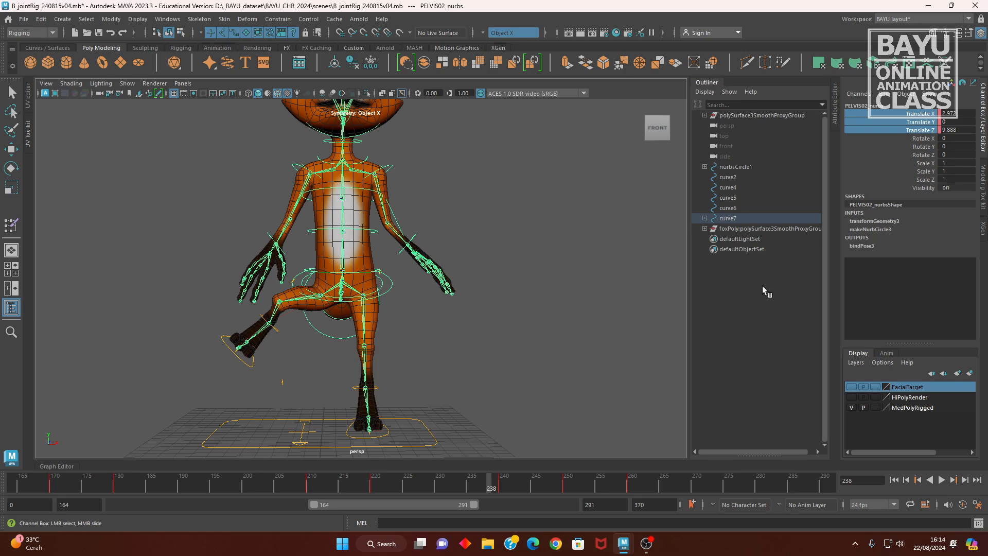
pyautogui.moveTo(397, 490); pyautogui.dragTo(374, 492)
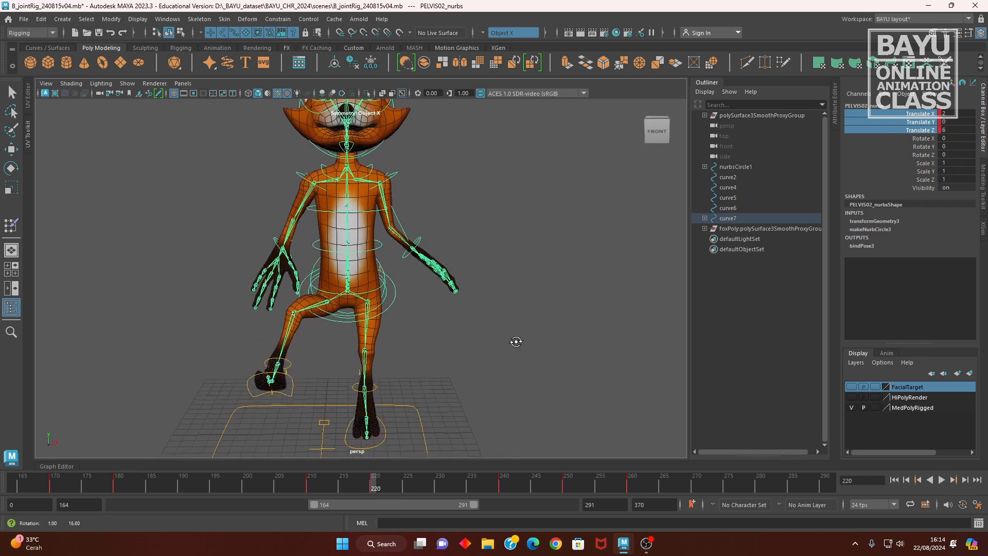
# Select the PELVIS01 control and key its Translate X at frame 220
pyautogui.keyDown('alt'); pyautogui.moveTo(478, 326); pyautogui.dragTo(396, 303); pyautogui.keyUp('alt')
pyautogui.press('w')
pyautogui.click(395, 303)
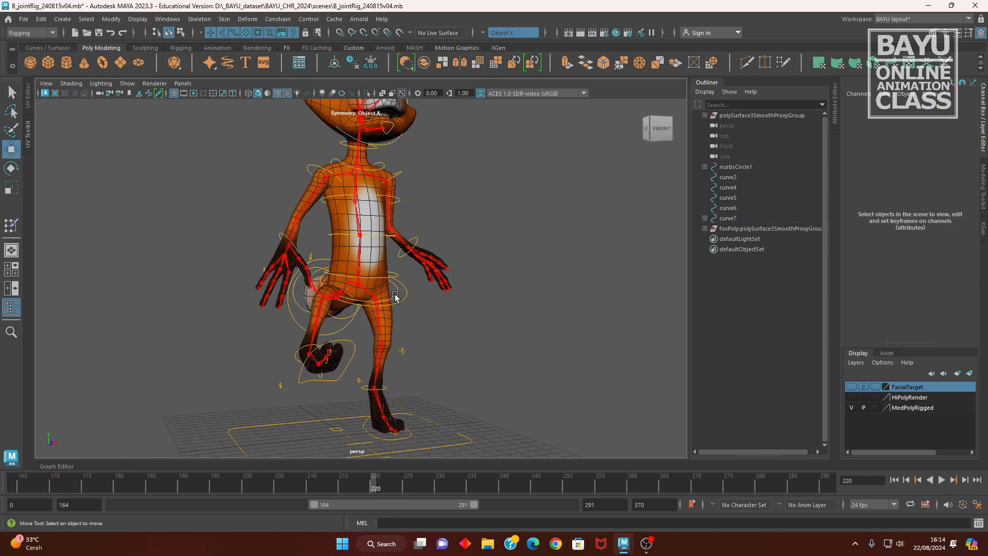
pyautogui.click(395, 297)
pyautogui.keyDown('alt'); pyautogui.moveTo(465, 335); pyautogui.dragTo(434, 338); pyautogui.keyUp('alt')
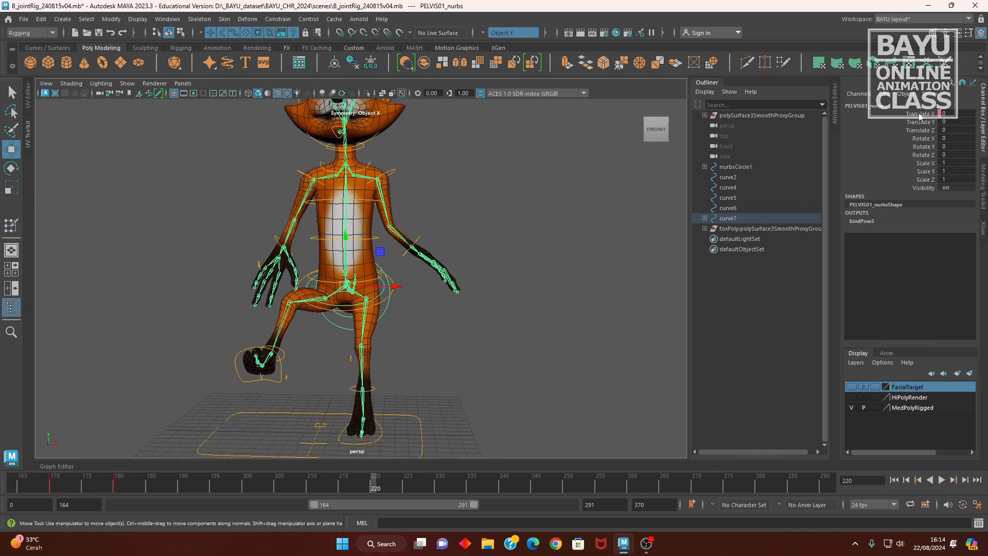
pyautogui.rightClick(914, 114)
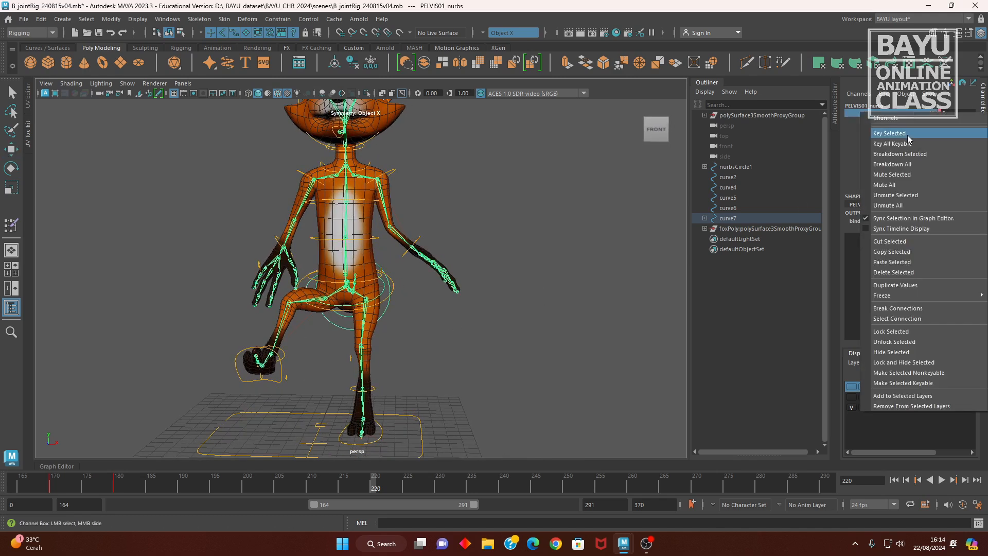
pyautogui.click(907, 134)
# Set the PELVIS01 control's Translate X to -0.5 at frame 240 and key that channel
pyautogui.moveTo(375, 490); pyautogui.dragTo(500, 498)
pyautogui.moveTo(342, 361)
pyautogui.keyDown('alt'); pyautogui.mouseDown()
pyautogui.moveTo(434, 343)
pyautogui.moveTo(359, 354)
pyautogui.mouseUp(); pyautogui.keyUp('alt')
pyautogui.press('w')
pyautogui.moveTo(393, 282); pyautogui.dragTo(390, 286)
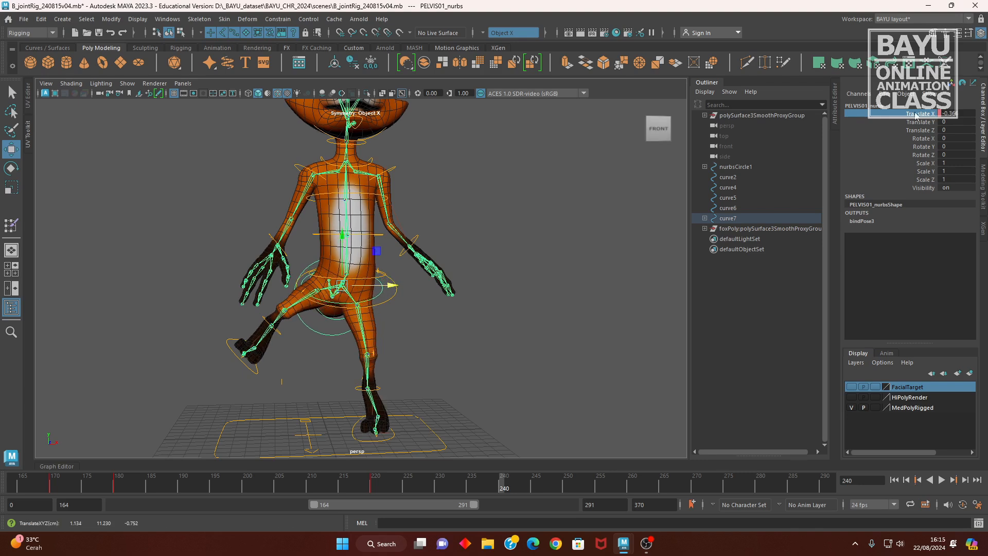
pyautogui.doubleClick(966, 114)
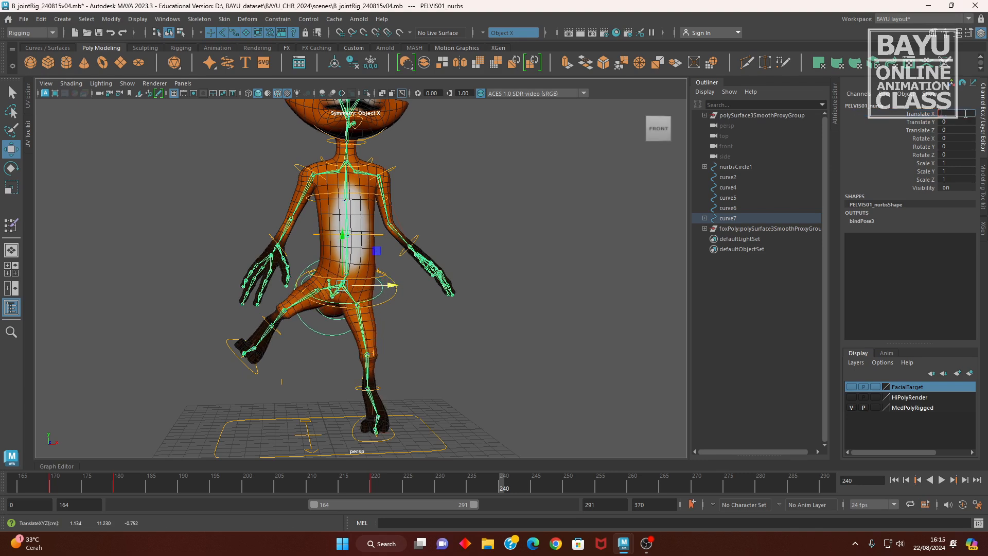
pyautogui.write('-.5')
pyautogui.press('Return')
pyautogui.keyDown('alt'); pyautogui.moveTo(500, 296); pyautogui.dragTo(488, 298); pyautogui.keyUp('alt')
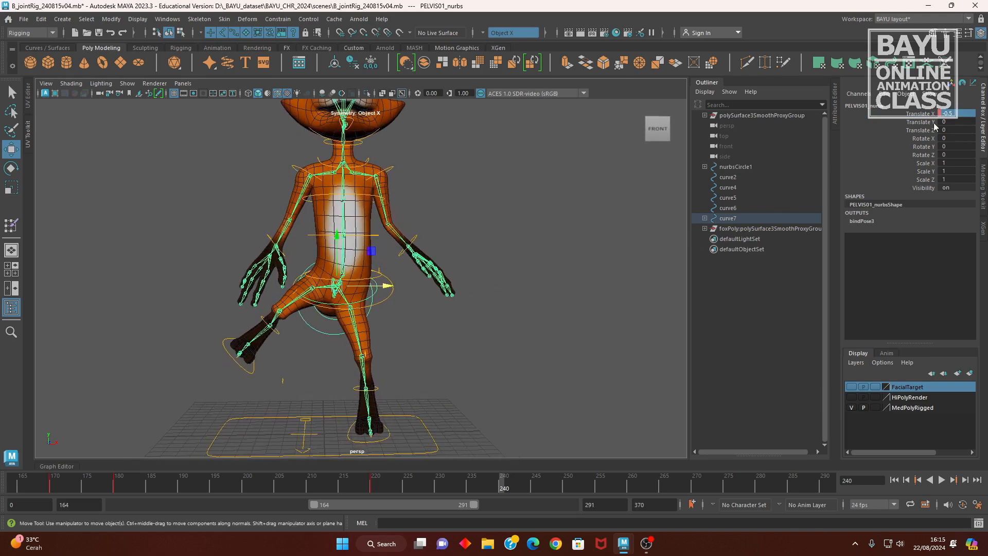
pyautogui.click(921, 113)
pyautogui.rightClick(922, 113)
pyautogui.click(886, 134)
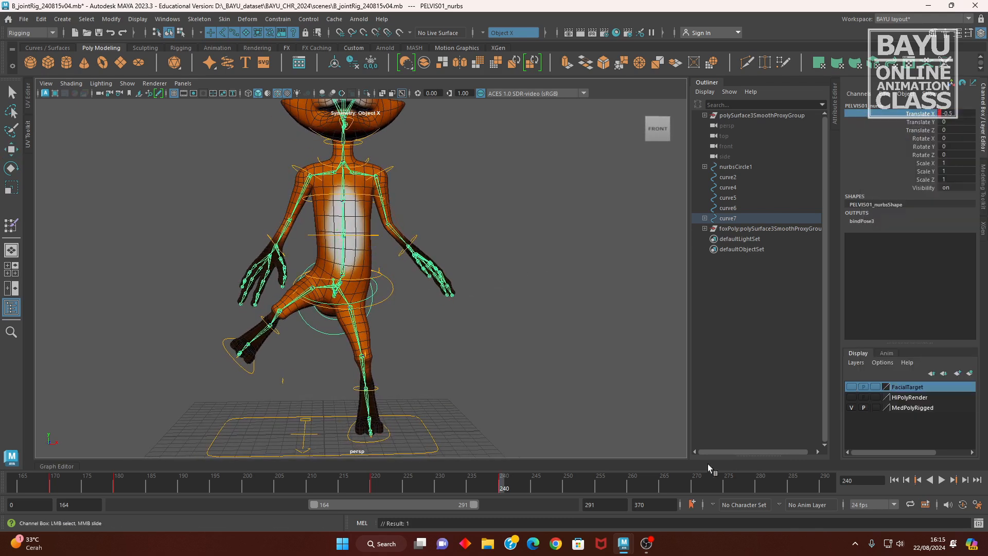
# Key the PELVIS01 control's Translate X at frame 250
pyautogui.moveTo(506, 489); pyautogui.dragTo(567, 495)
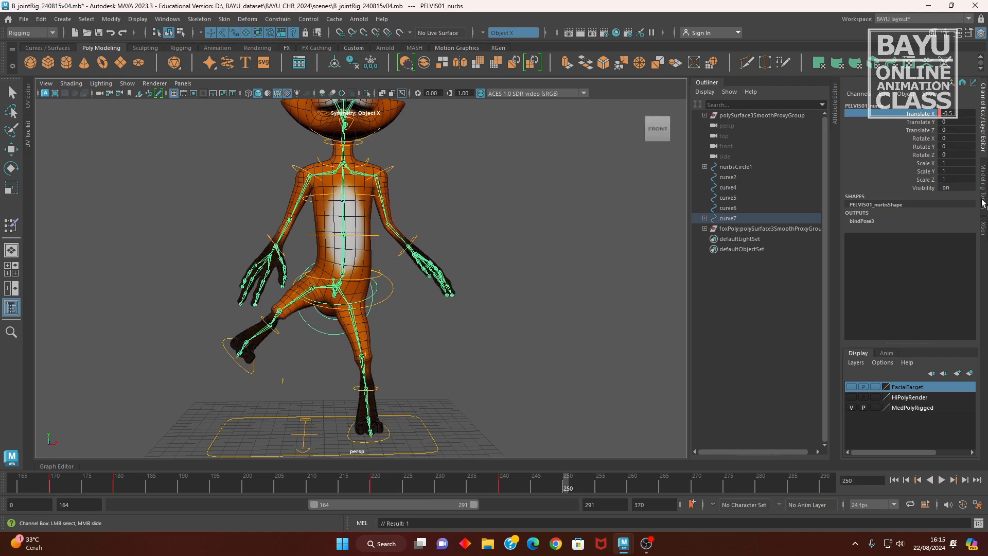
pyautogui.rightClick(919, 117)
pyautogui.click(916, 136)
# Return the PELVIS01 control's Translate X to 0 at frame 260 and key the channel
pyautogui.moveTo(567, 488); pyautogui.dragTo(632, 492)
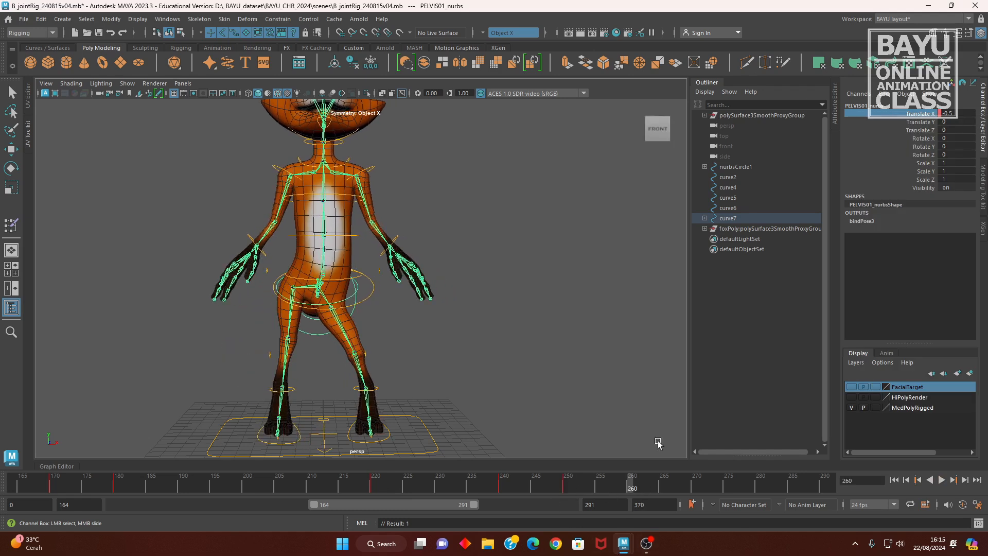
pyautogui.doubleClick(952, 113)
pyautogui.press('Return')
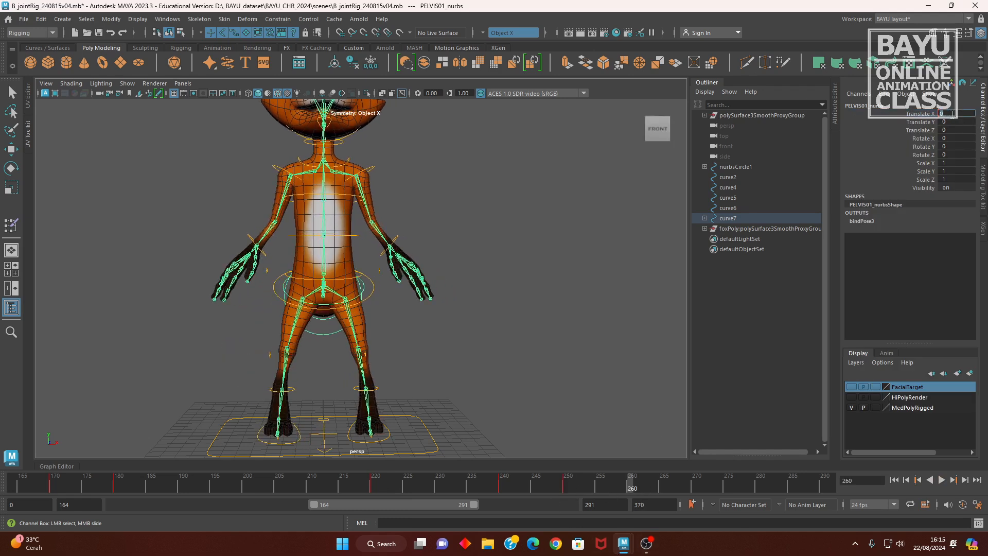
pyautogui.click(910, 114)
pyautogui.rightClick(910, 114)
pyautogui.click(910, 134)
# Play the animation from the start of the range with the whole character in view, and stop it
pyautogui.keyDown('alt'); pyautogui.moveTo(332, 376); pyautogui.dragTo(386, 386); pyautogui.keyUp('alt')
pyautogui.keyDown('alt'); pyautogui.moveTo(483, 368); pyautogui.dragTo(551, 362, button='middle'); pyautogui.keyUp('alt')
pyautogui.keyDown('alt'); pyautogui.moveTo(551, 363); pyautogui.dragTo(489, 375, button='right'); pyautogui.keyUp('alt')
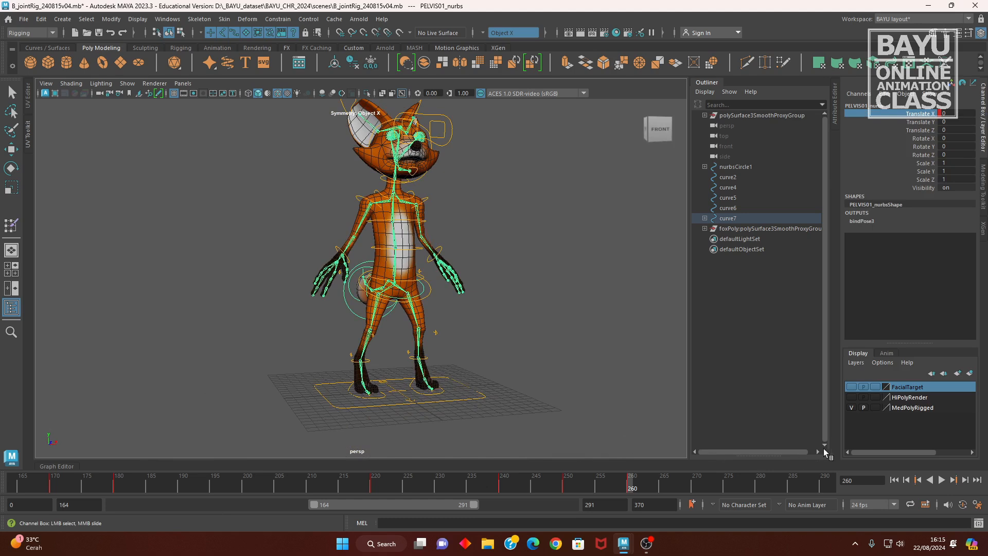
pyautogui.click(894, 480)
pyautogui.click(942, 480)
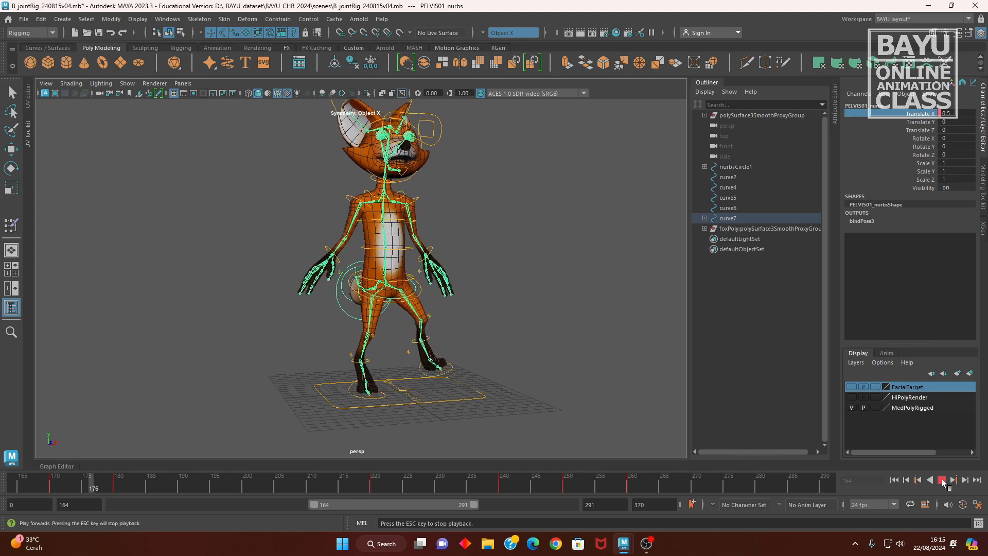
pyautogui.click(940, 481)
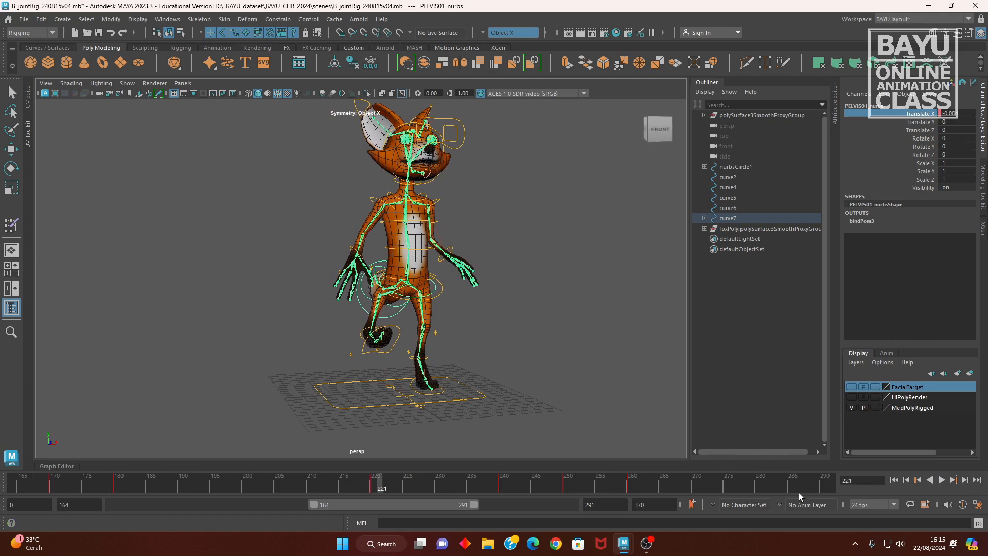
# Shift the visible playback range to frames 206–333 and go to frame 270, viewing the character's upper body
pyautogui.moveTo(365, 501); pyautogui.dragTo(426, 487)
pyautogui.click(361, 487)
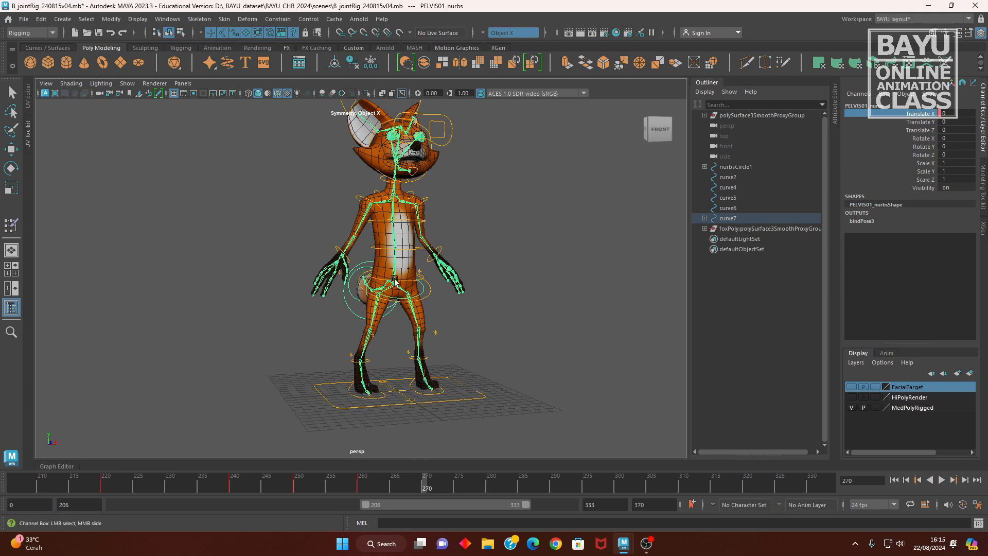
pyautogui.keyDown('alt'); pyautogui.moveTo(397, 282); pyautogui.dragTo(405, 346, button='middle'); pyautogui.keyUp('alt')
pyautogui.keyDown('alt'); pyautogui.moveTo(491, 323); pyautogui.dragTo(363, 317); pyautogui.keyUp('alt')
pyautogui.keyDown('alt'); pyautogui.moveTo(360, 316); pyautogui.dragTo(400, 316, button='right'); pyautogui.keyUp('alt')
pyautogui.keyDown('alt'); pyautogui.moveTo(399, 315); pyautogui.dragTo(441, 328, button='middle'); pyautogui.keyUp('alt')
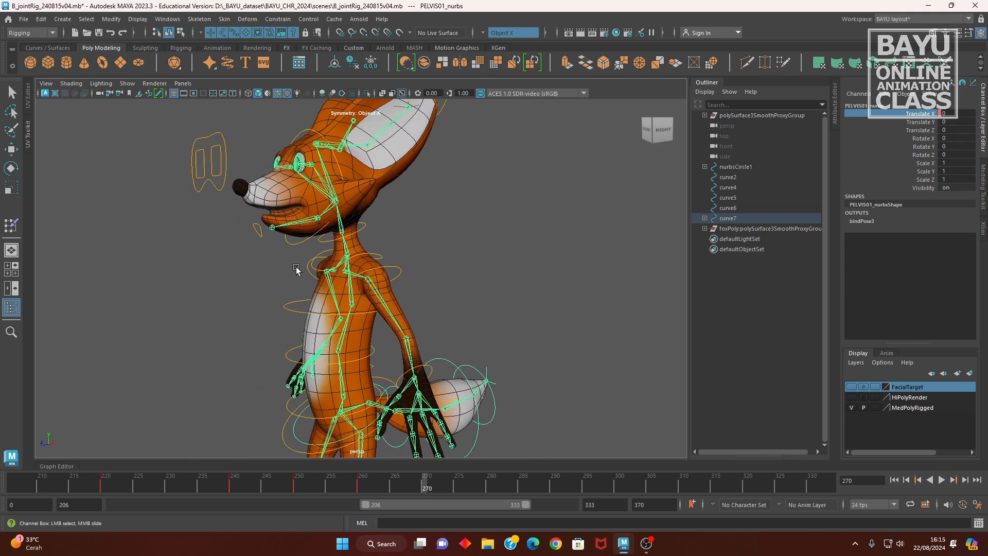
# Compare the neck and head controls and select the head control nurbsCircle29 with the Move tool
pyautogui.click(297, 243)
pyautogui.keyDown('alt'); pyautogui.moveTo(325, 274); pyautogui.dragTo(392, 301); pyautogui.keyUp('alt')
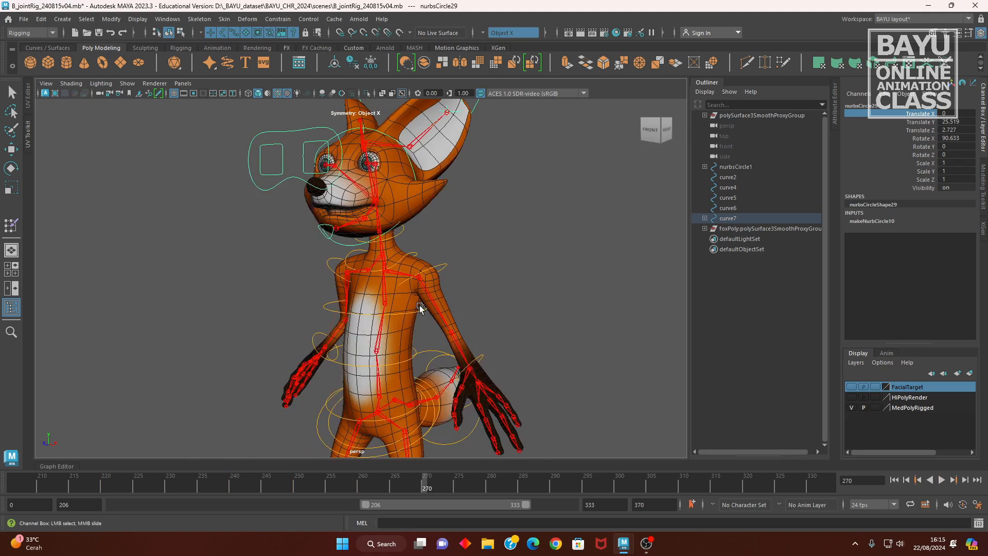
pyautogui.click(402, 233)
pyautogui.keyDown('alt'); pyautogui.moveTo(402, 233); pyautogui.dragTo(419, 251); pyautogui.keyUp('alt')
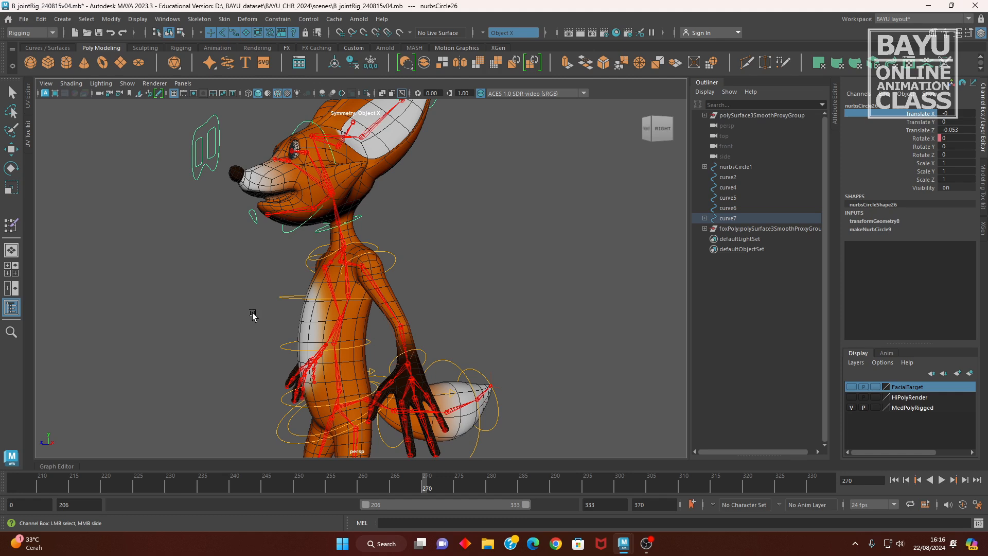
pyautogui.press('w')
pyautogui.click(271, 256)
pyautogui.click(287, 233)
pyautogui.keyDown('alt'); pyautogui.moveTo(294, 294); pyautogui.dragTo(348, 310); pyautogui.keyUp('alt')
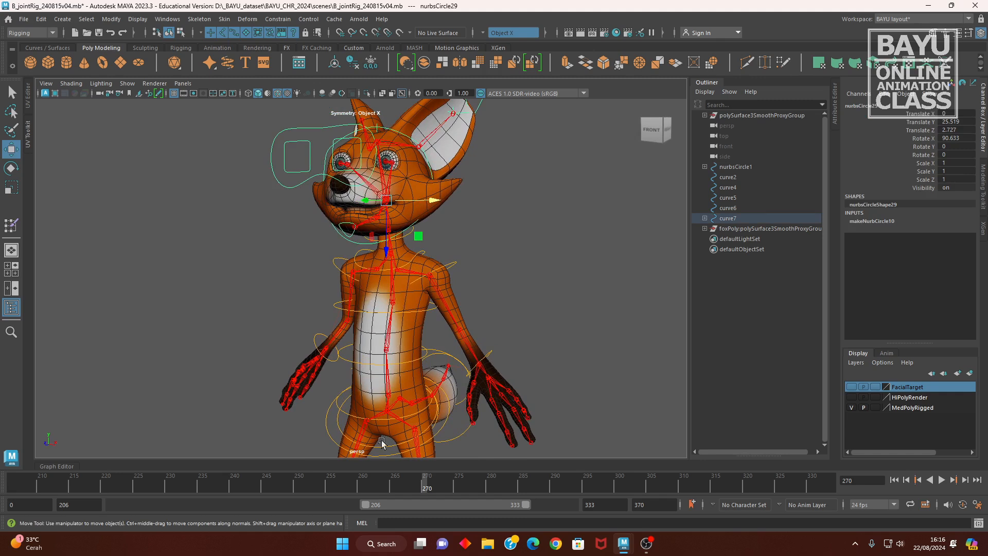
# Check the Move tool's settings for its axis orientation and close them without changes
pyautogui.keyDown('alt'); pyautogui.moveTo(598, 270); pyautogui.dragTo(551, 276); pyautogui.keyUp('alt')
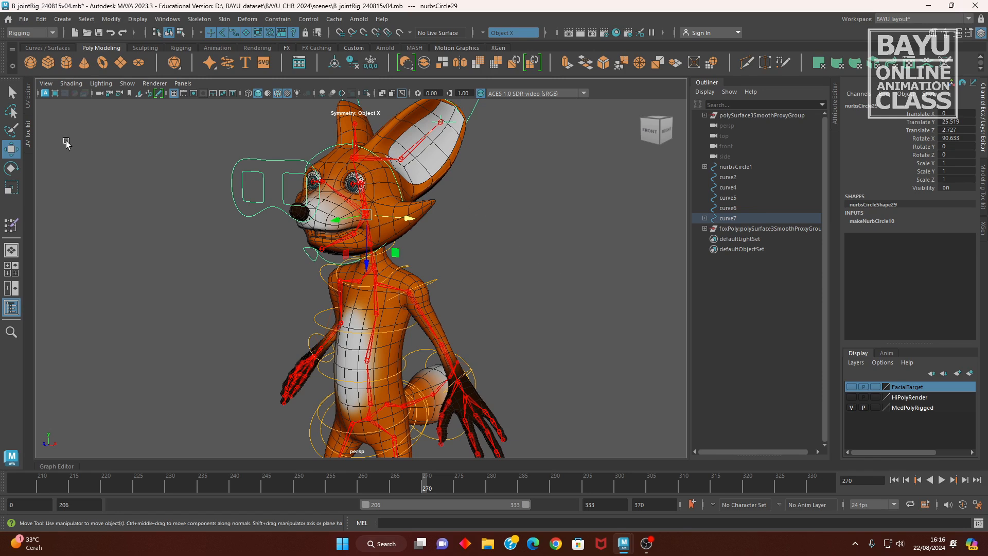
pyautogui.click(11, 168)
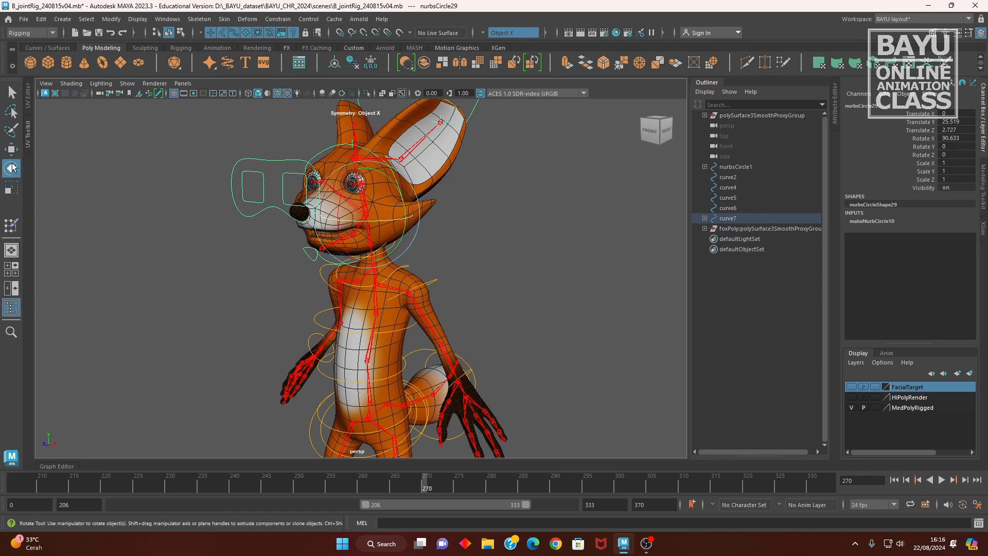
pyautogui.doubleClick(11, 149)
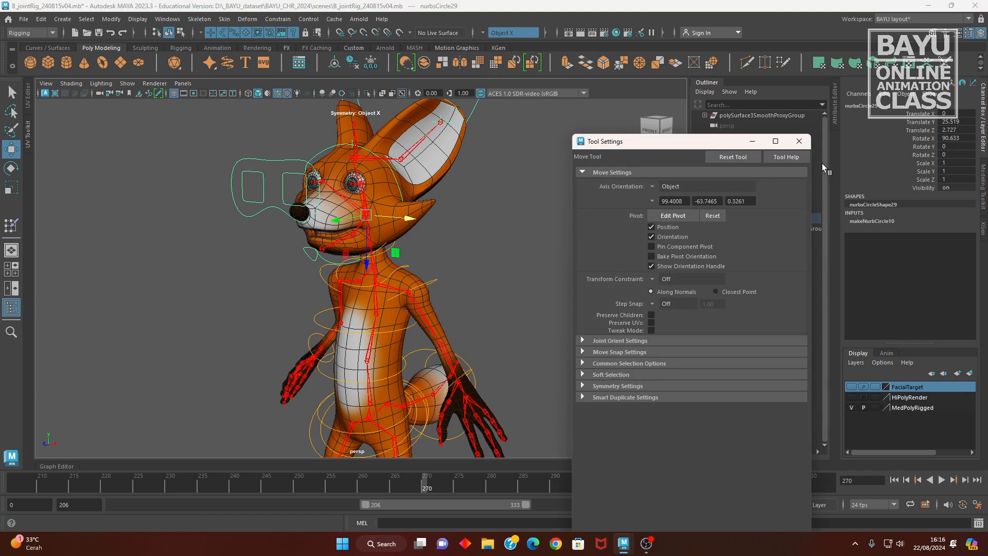
pyautogui.click(799, 141)
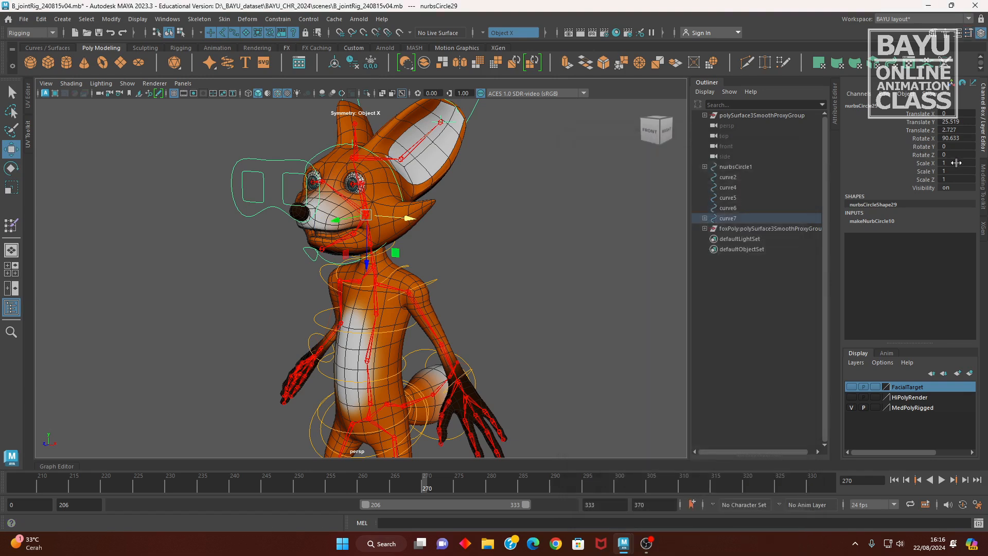
# Try adjusting the head control's Rotate Z channel in the viewport and undo the change
pyautogui.click(923, 155)
pyautogui.moveTo(562, 277)
pyautogui.mouseDown(button='middle')
pyautogui.moveTo(532, 274)
pyautogui.moveTo(548, 273)
pyautogui.mouseUp(button='middle')
pyautogui.hotkey('ctrl', 'z')
# Key the head control's Rotate Y channel at frame 270
pyautogui.click(928, 147)
pyautogui.hotkey('ctrl', 'z')
pyautogui.rightClick(895, 149)
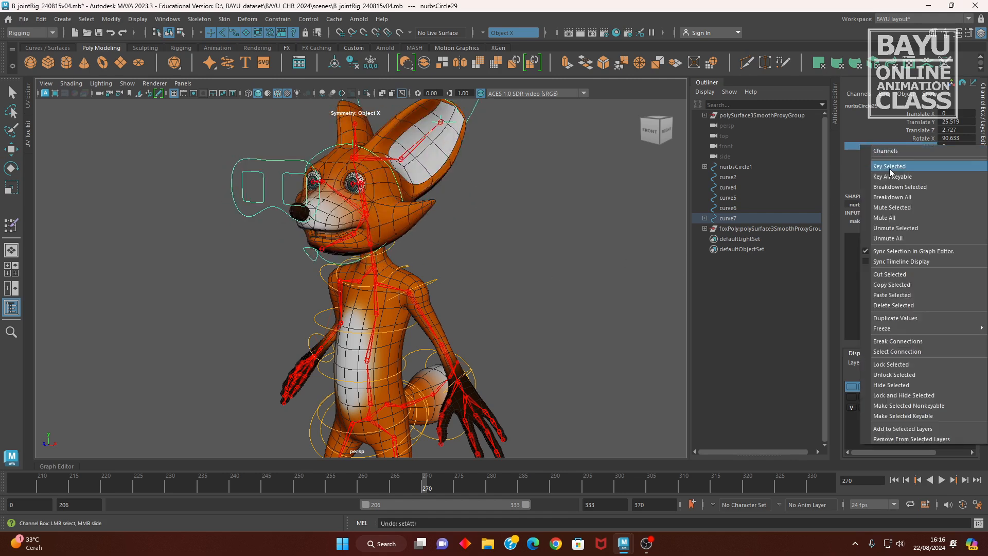
pyautogui.click(906, 157)
# Turn the head to one side at frame 280 by setting its control's Rotate Y to -50, and key the channel
pyautogui.hotkey('alt', 'v')
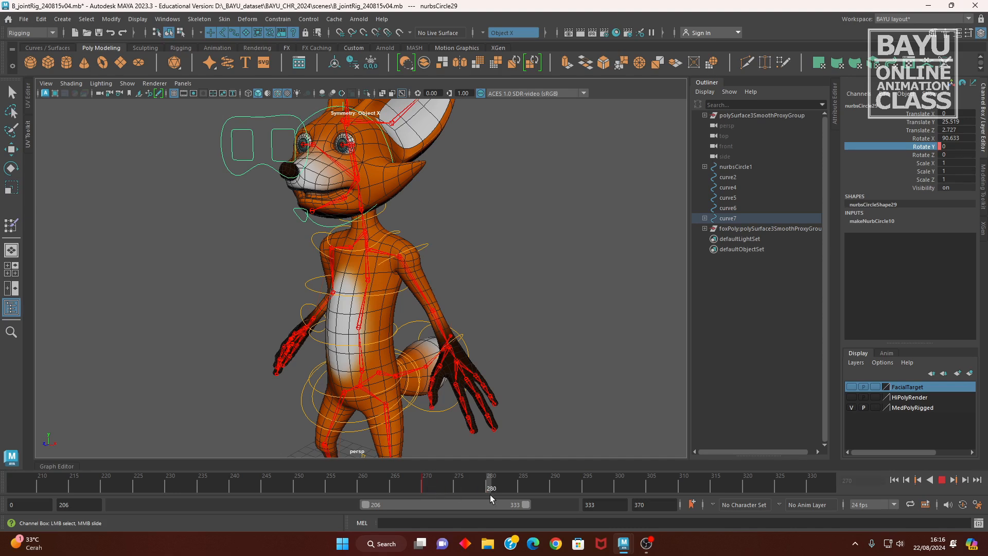
pyautogui.hotkey('alt', 'v')
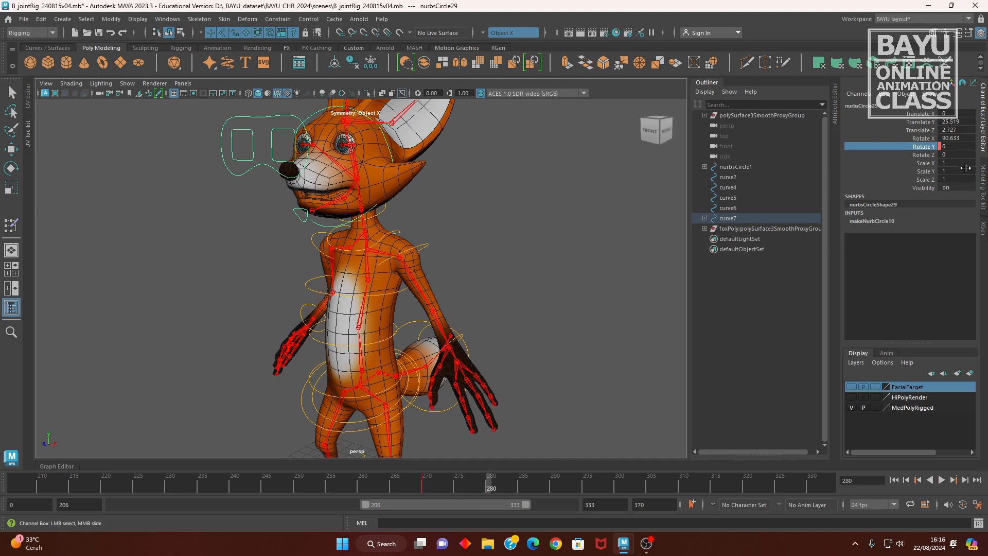
pyautogui.moveTo(377, 282)
pyautogui.keyDown('alt'); pyautogui.mouseDown()
pyautogui.moveTo(398, 285)
pyautogui.moveTo(388, 285)
pyautogui.mouseUp(); pyautogui.keyUp('alt')
pyautogui.moveTo(504, 307); pyautogui.dragTo(481, 307, button='middle')
pyautogui.keyDown('alt'); pyautogui.moveTo(481, 307); pyautogui.dragTo(466, 335); pyautogui.keyUp('alt')
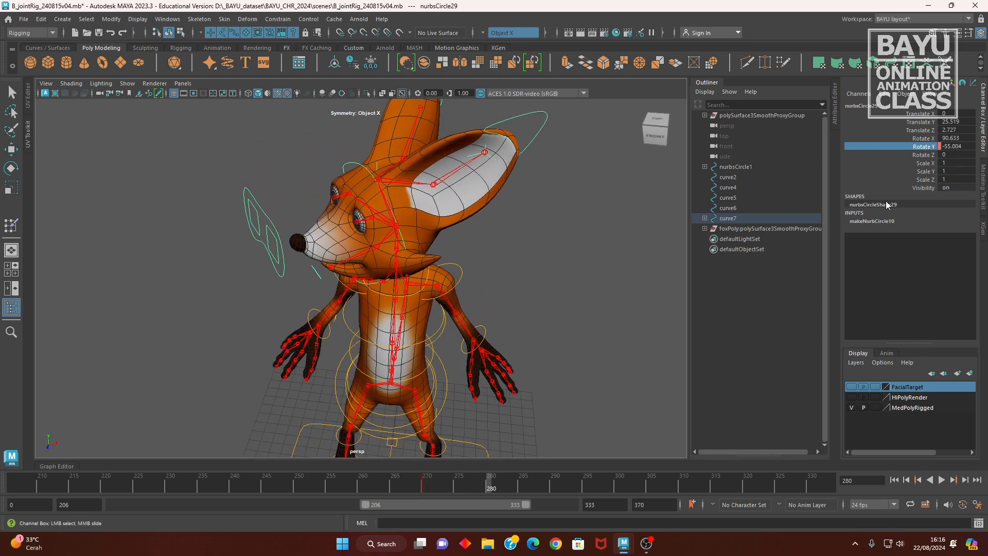
pyautogui.doubleClick(961, 146)
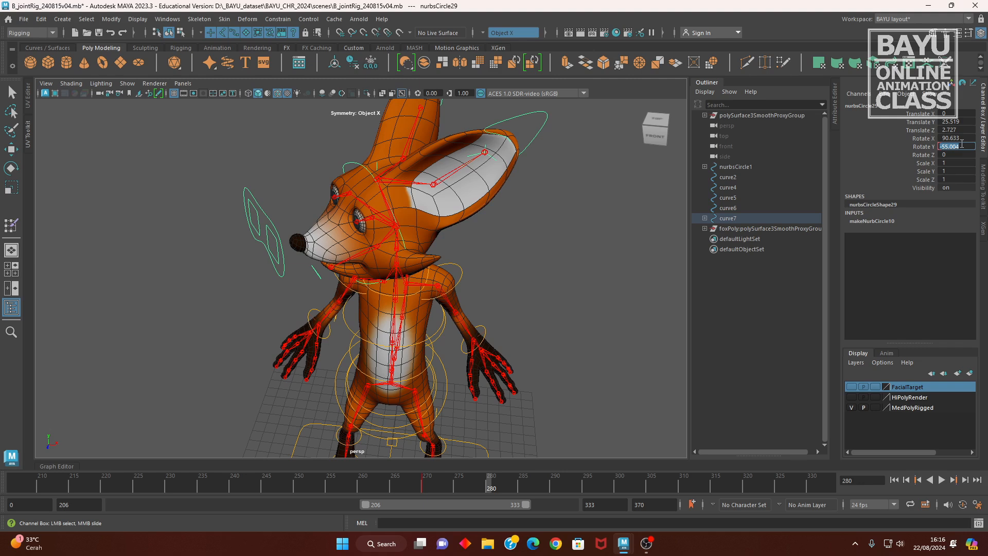
pyautogui.write('50')
pyautogui.press('Return')
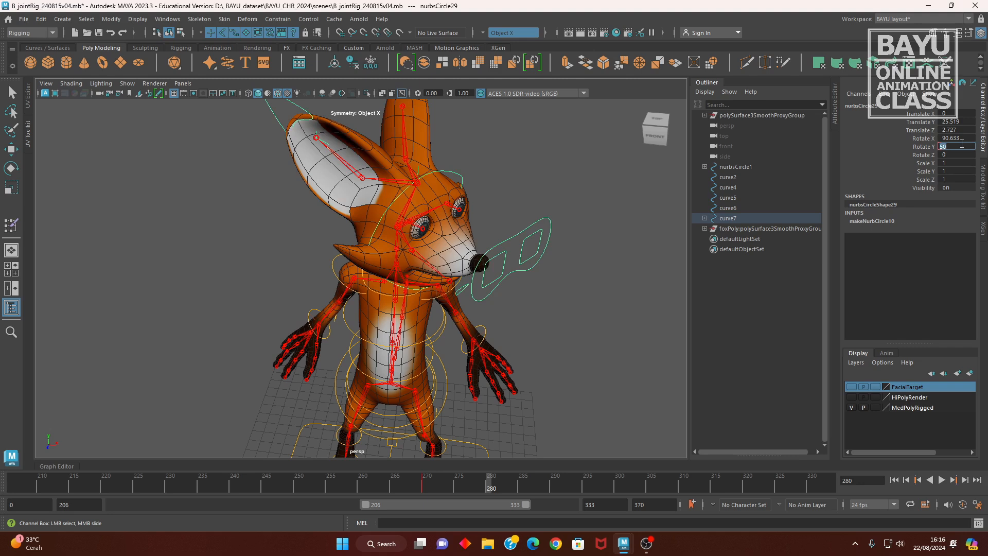
pyautogui.write('-50')
pyautogui.press('Return')
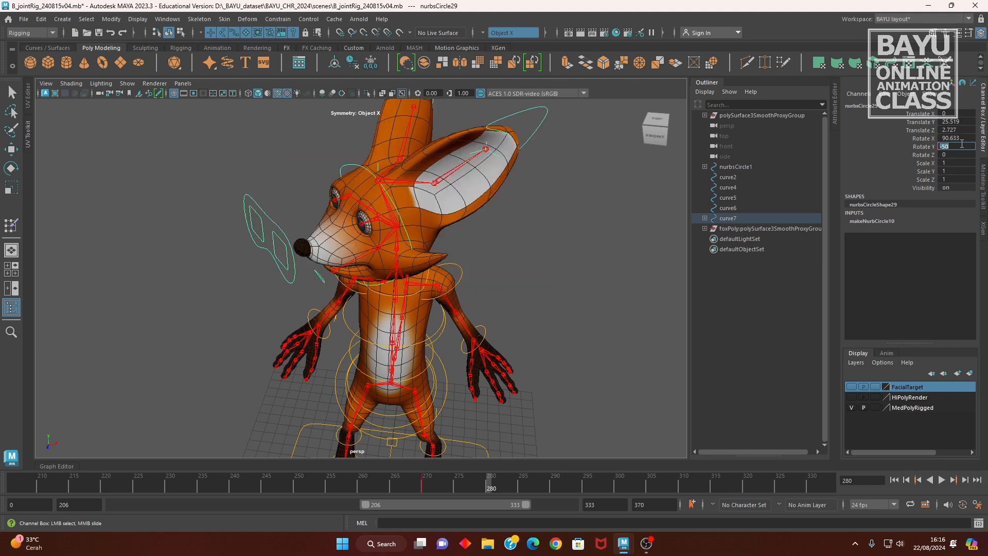
pyautogui.rightClick(905, 148)
pyautogui.click(896, 167)
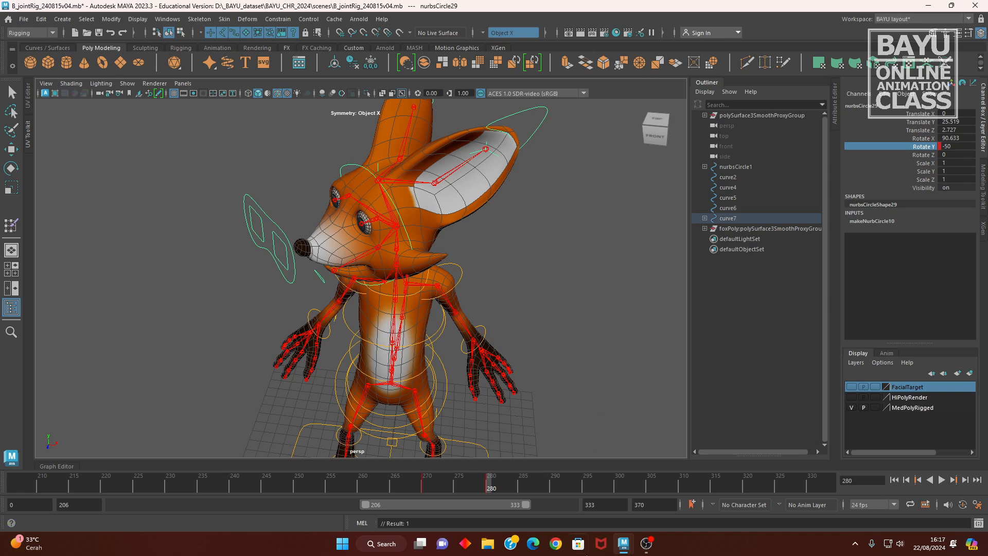
# Turn the head to the opposite side at frame 300 with Rotate Y set to 50, and key the channel
pyautogui.moveTo(491, 489); pyautogui.dragTo(615, 490)
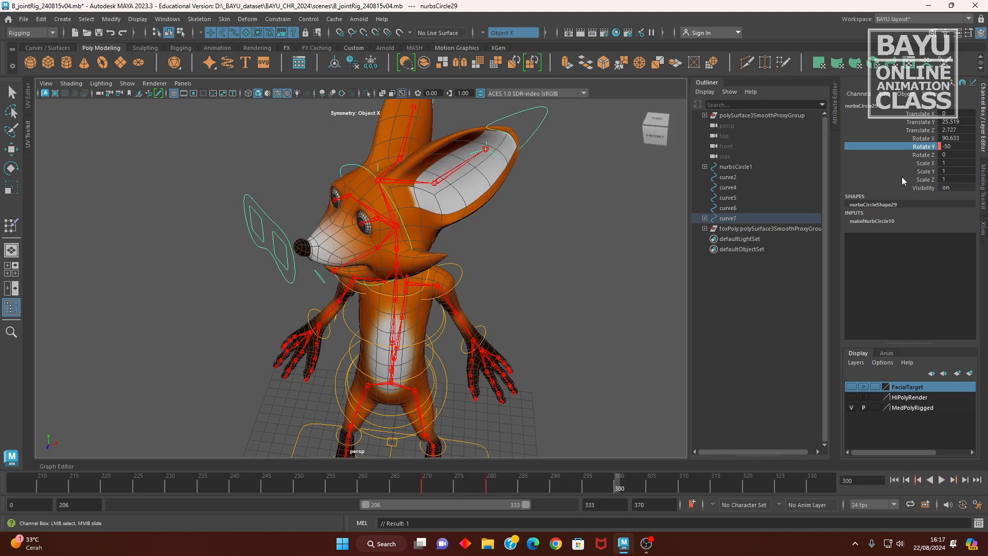
pyautogui.doubleClick(964, 148)
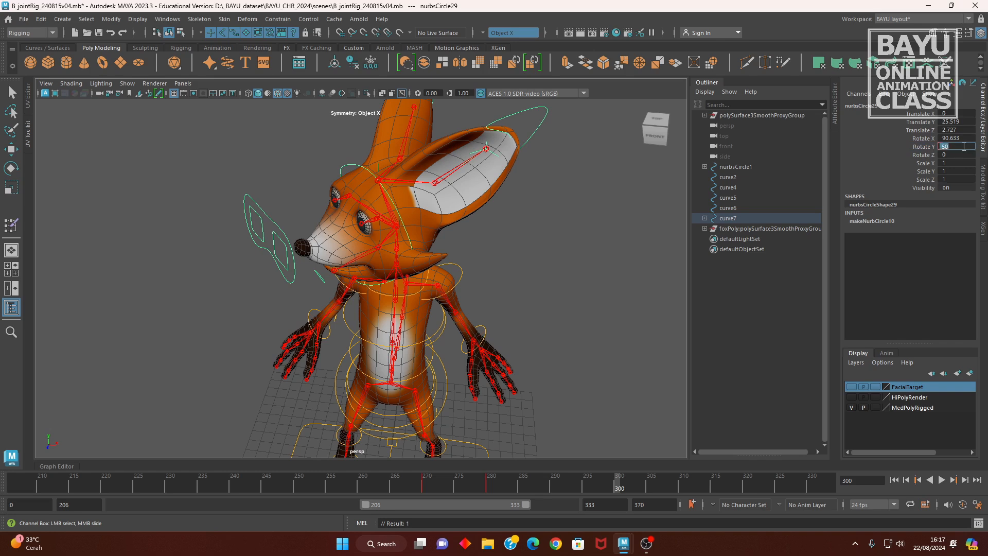
pyautogui.write('50')
pyautogui.press('Return')
pyautogui.click(926, 148)
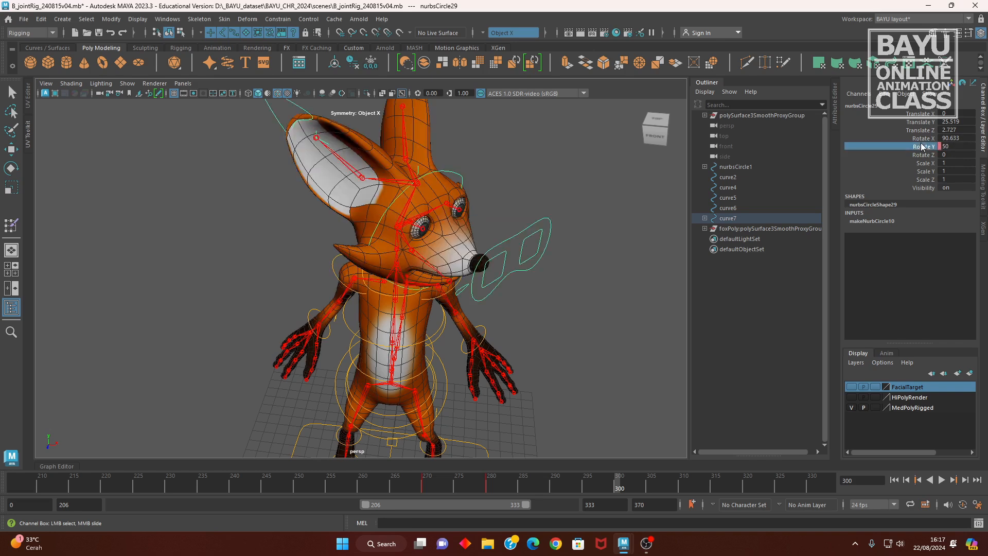
pyautogui.rightClick(924, 149)
pyautogui.click(942, 168)
# Set the head control's Rotate Y to 0 at frame 310
pyautogui.moveTo(624, 486); pyautogui.dragTo(684, 486)
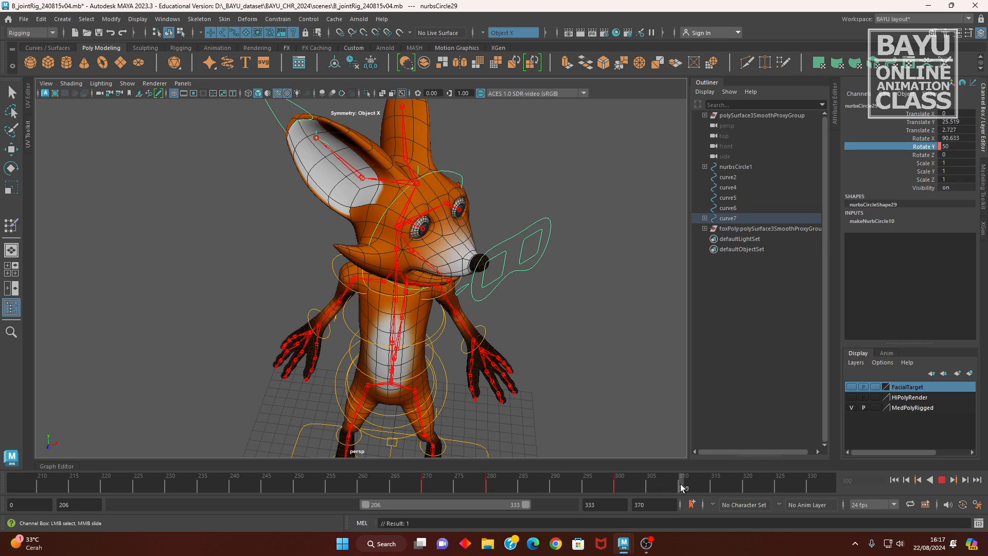
pyautogui.doubleClick(954, 147)
pyautogui.write('0')
pyautogui.press('Return')
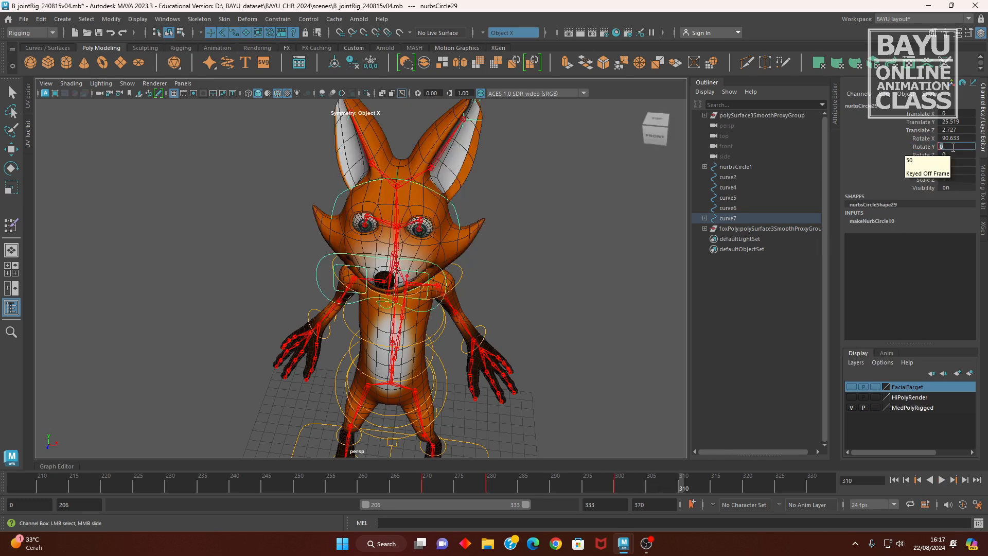